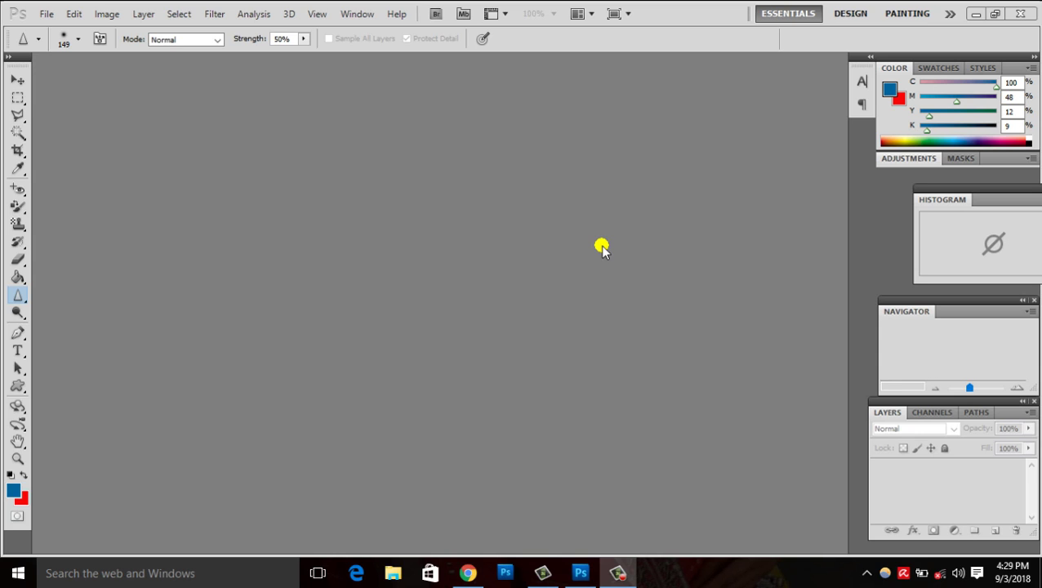
# - Bring Photoshop forward and look through the blur, sharpen and smudge tool choices
pyautogui.click(21, 300)
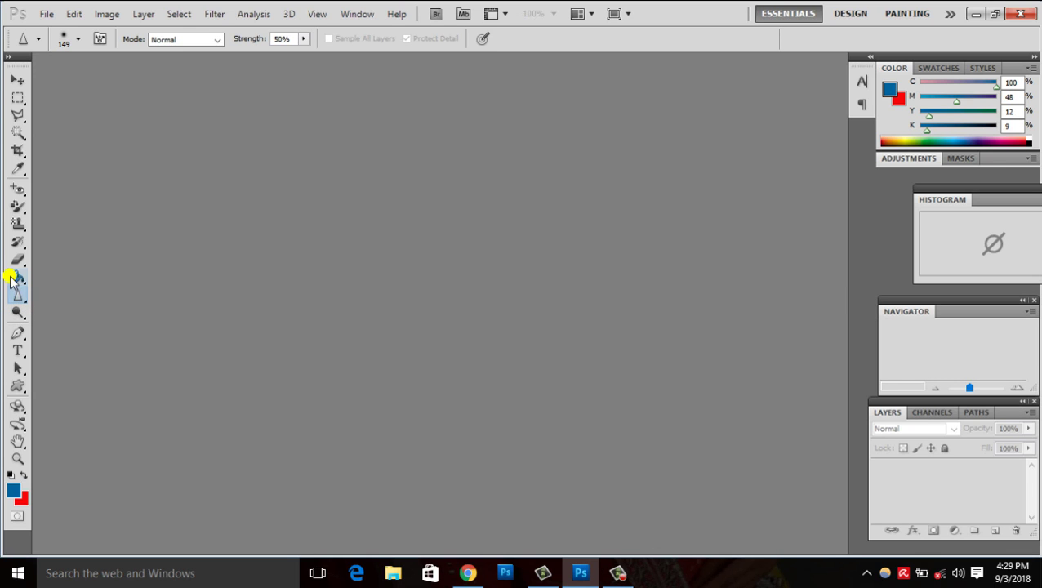
pyautogui.click(18, 278)
pyautogui.moveTo(19, 303); pyautogui.dragTo(77, 311)
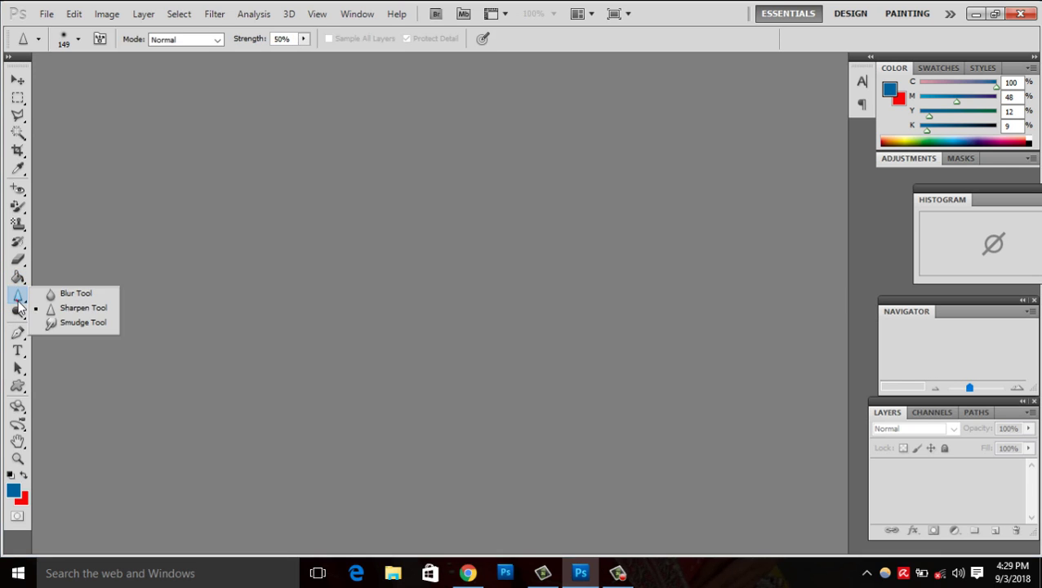
pyautogui.click(84, 324)
pyautogui.click(263, 264)
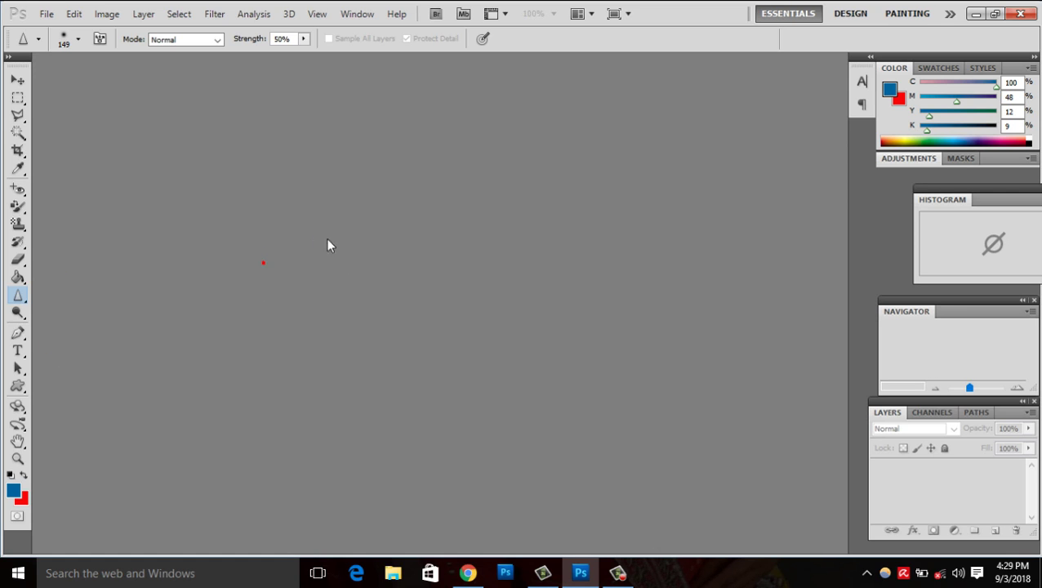
# - Try opening IMG-20180714-WA0029 and dismiss the JPEG error it raises
pyautogui.doubleClick(698, 333)
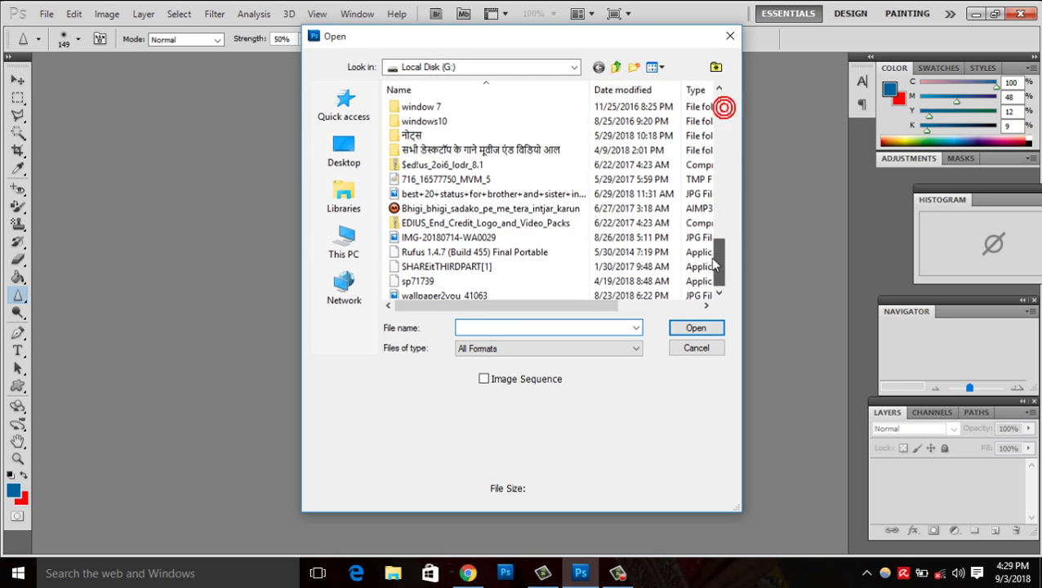
pyautogui.moveTo(723, 111); pyautogui.dragTo(718, 266)
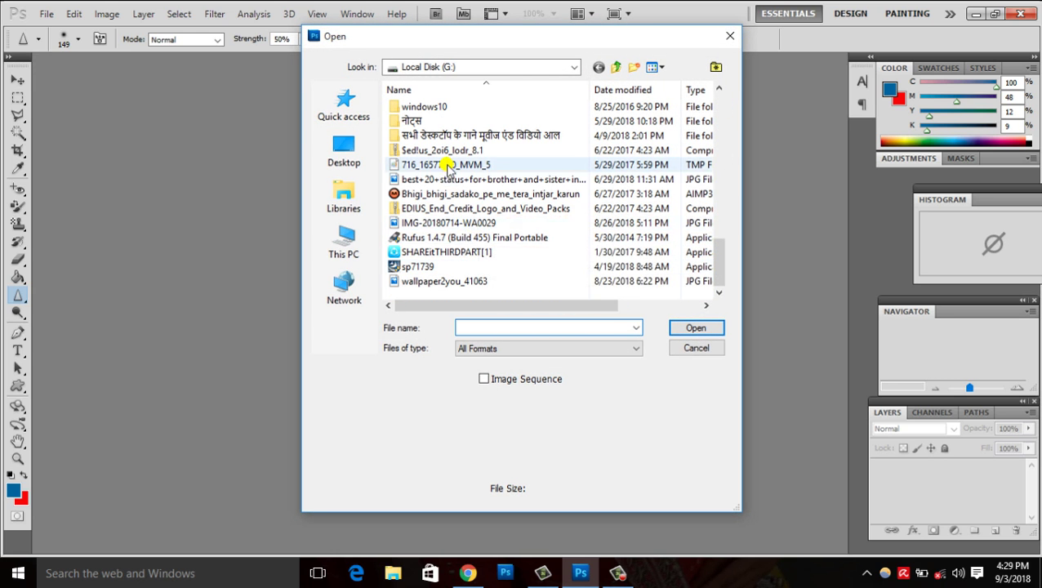
pyautogui.click(442, 223)
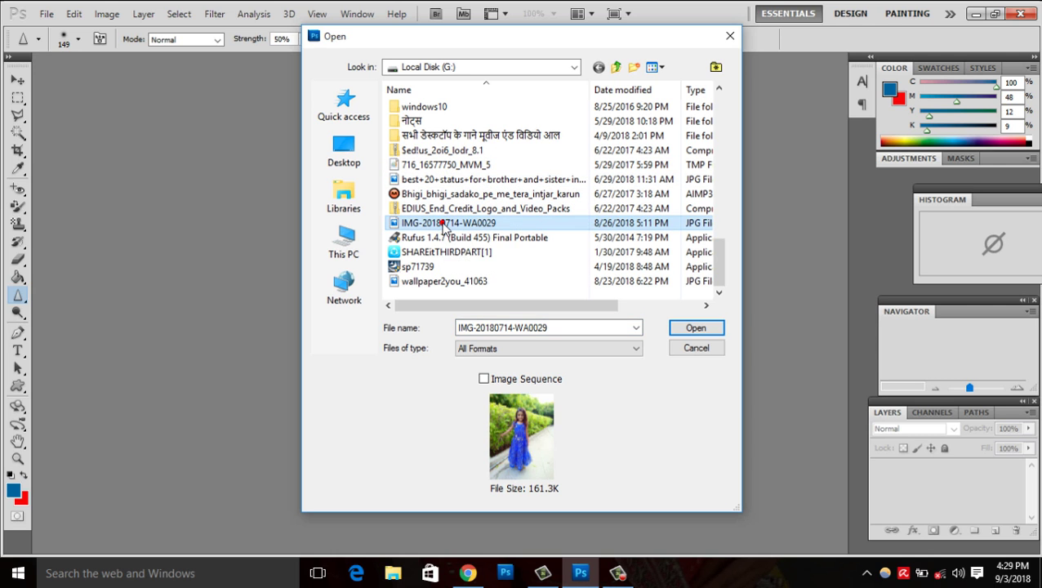
pyautogui.doubleClick(442, 223)
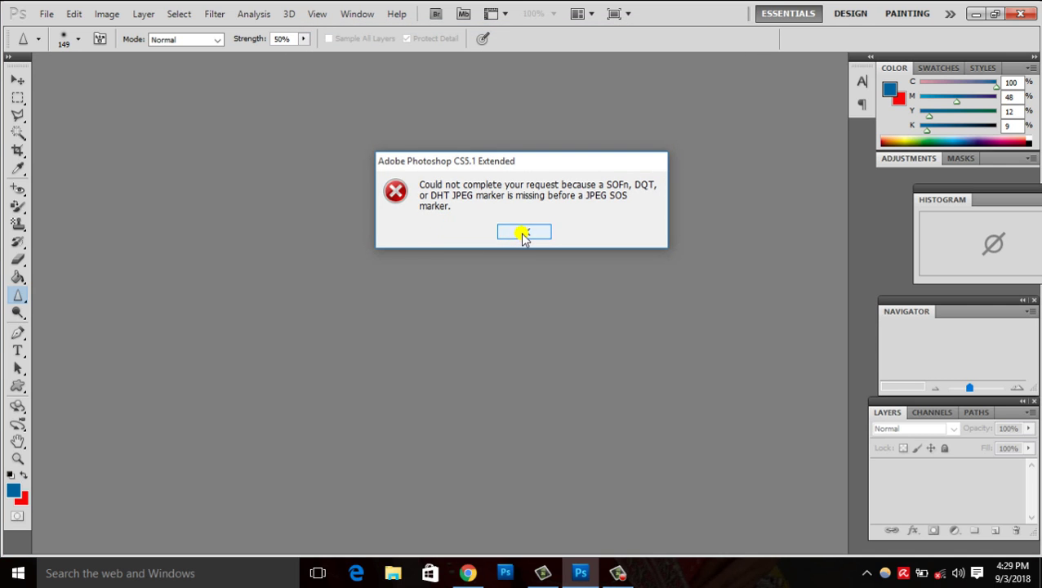
pyautogui.click(522, 232)
# - Reopen the Open dialog and browse through This PC to Local Disk (G:)
pyautogui.hotkey('ctrl', 'o')
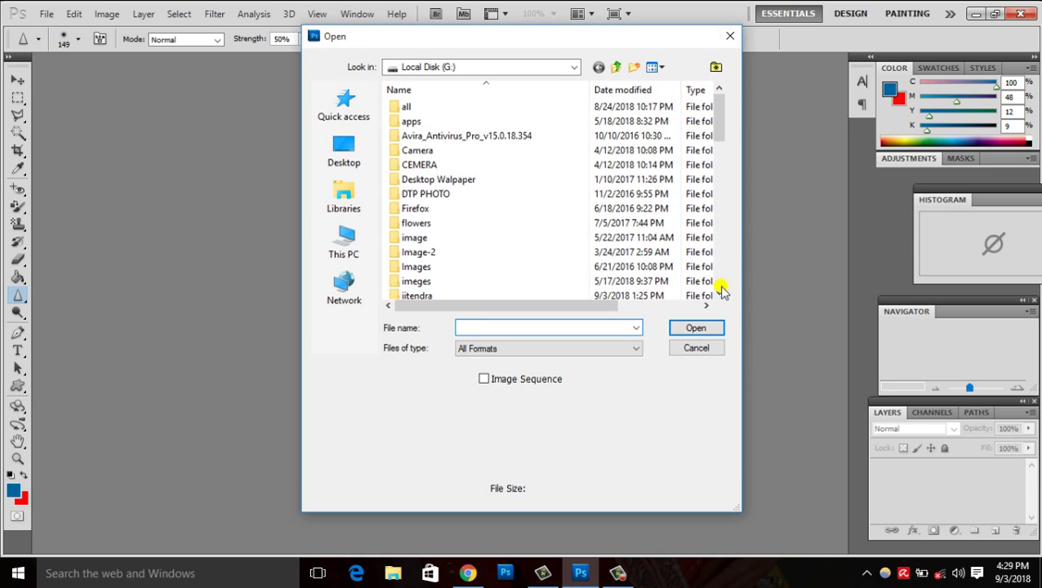
pyautogui.moveTo(725, 134)
pyautogui.mouseDown()
pyautogui.moveTo(708, 211)
pyautogui.moveTo(688, 137)
pyautogui.mouseUp()
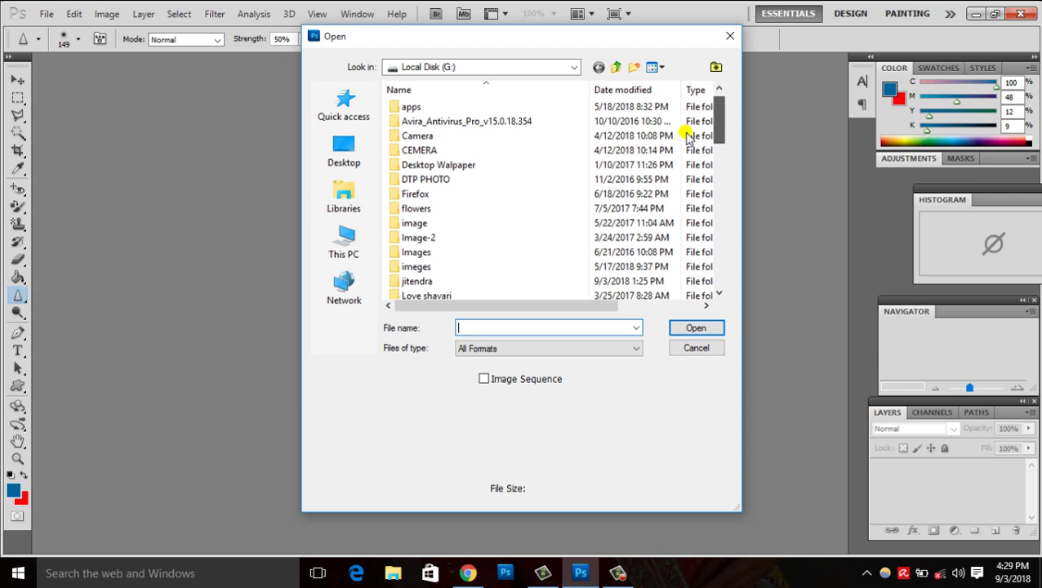
pyautogui.click(340, 214)
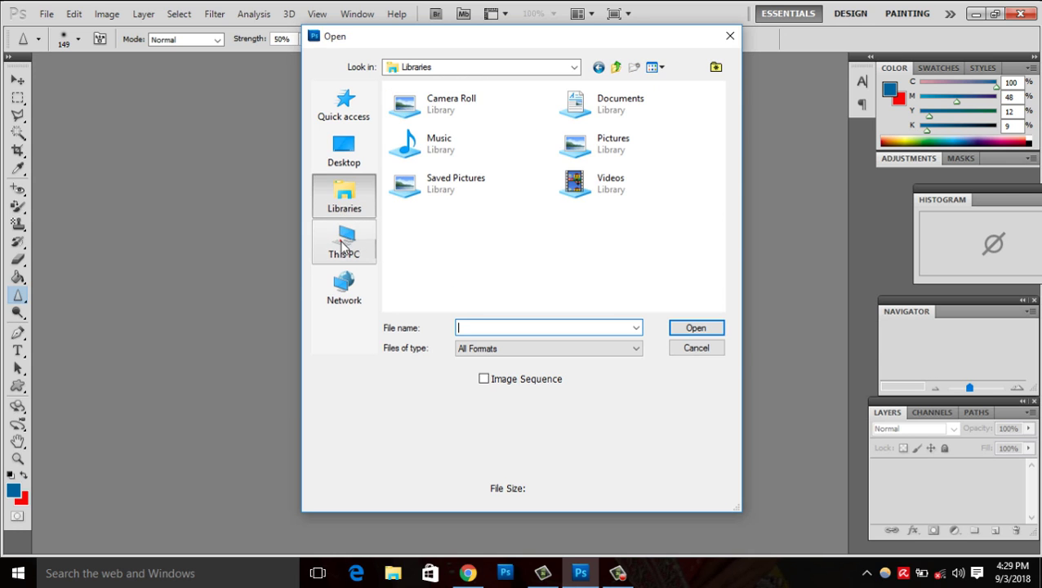
pyautogui.click(343, 244)
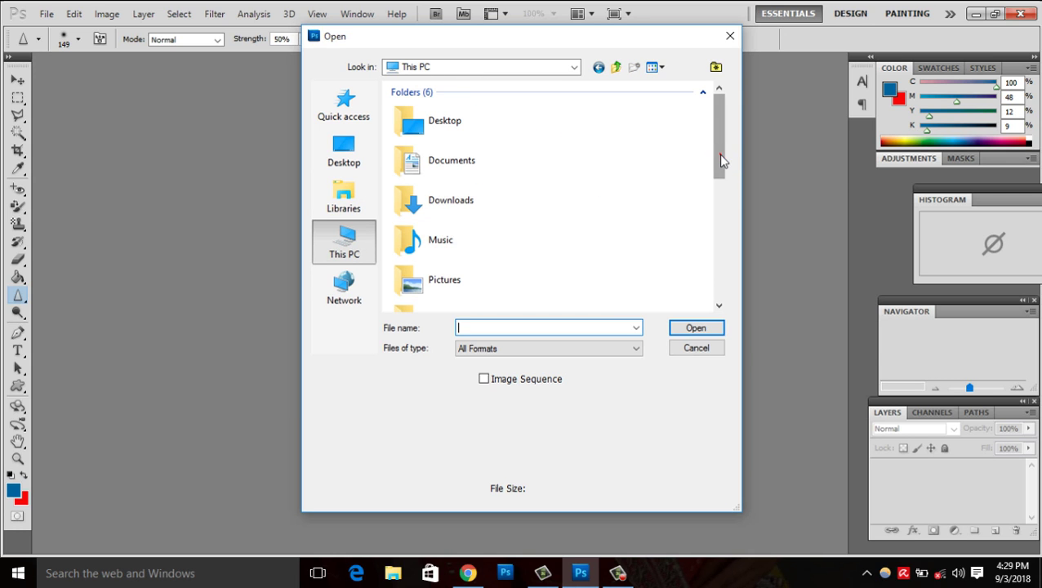
pyautogui.moveTo(721, 158); pyautogui.dragTo(691, 291)
pyautogui.doubleClick(522, 255)
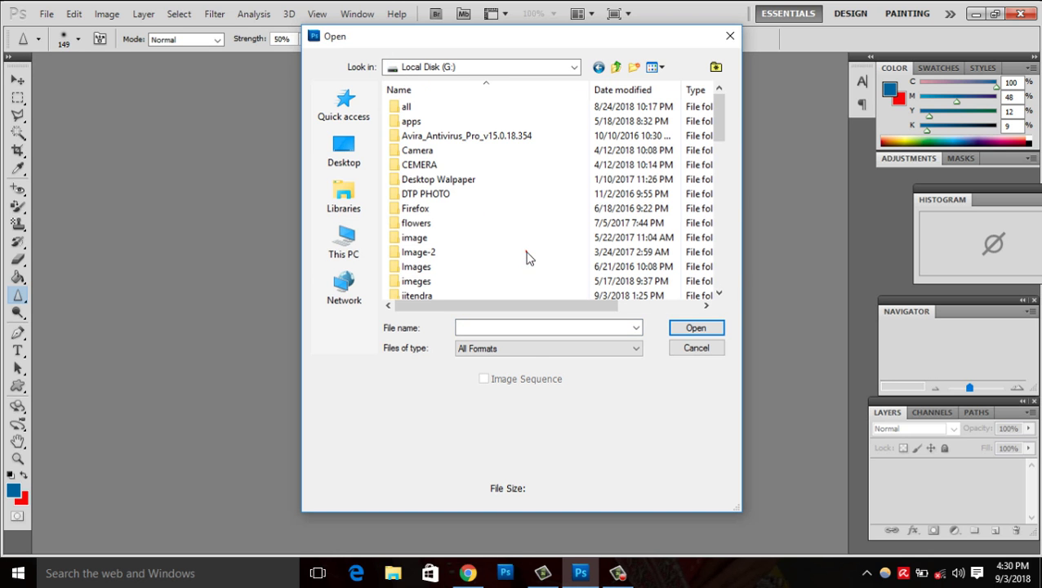
# - Open Karachi-Liaqtabad-Girls-Pictures.jpg from the wedding folder
pyautogui.moveTo(729, 127)
pyautogui.mouseDown()
pyautogui.moveTo(726, 250)
pyautogui.moveTo(716, 258)
pyautogui.moveTo(710, 209)
pyautogui.mouseUp()
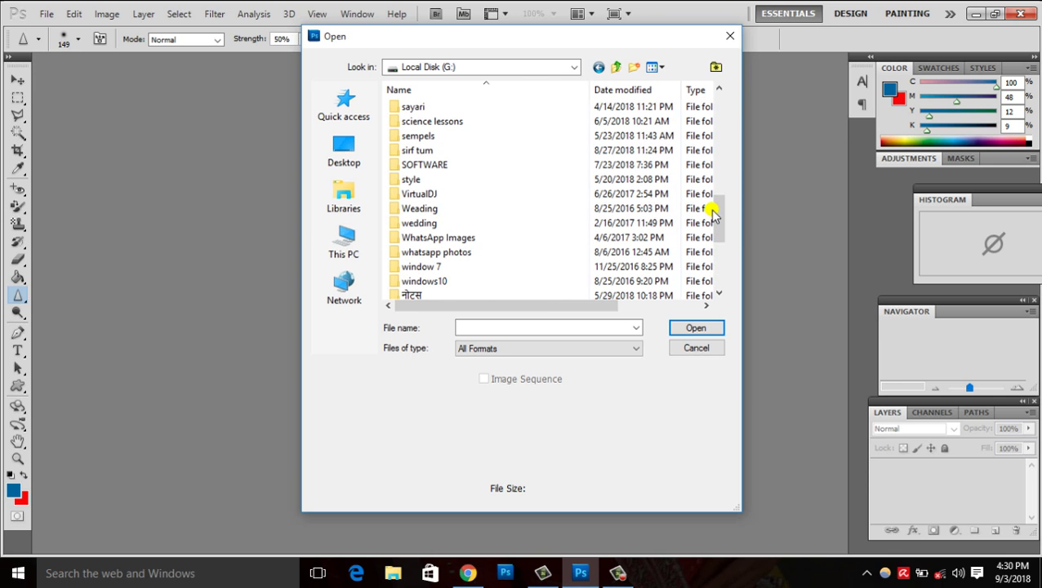
pyautogui.doubleClick(579, 222)
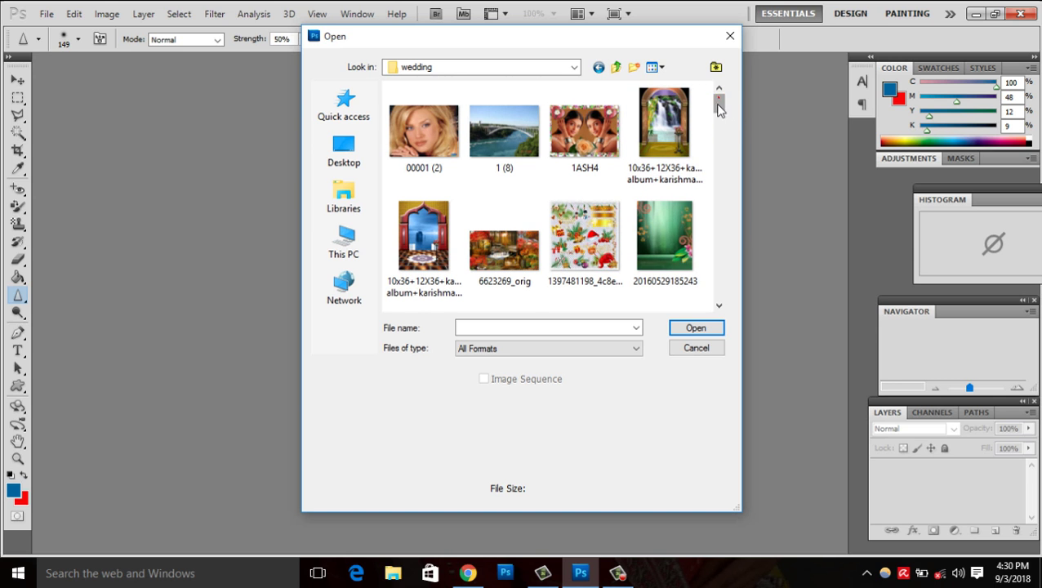
pyautogui.moveTo(718, 108)
pyautogui.mouseDown()
pyautogui.moveTo(719, 256)
pyautogui.moveTo(717, 236)
pyautogui.mouseUp()
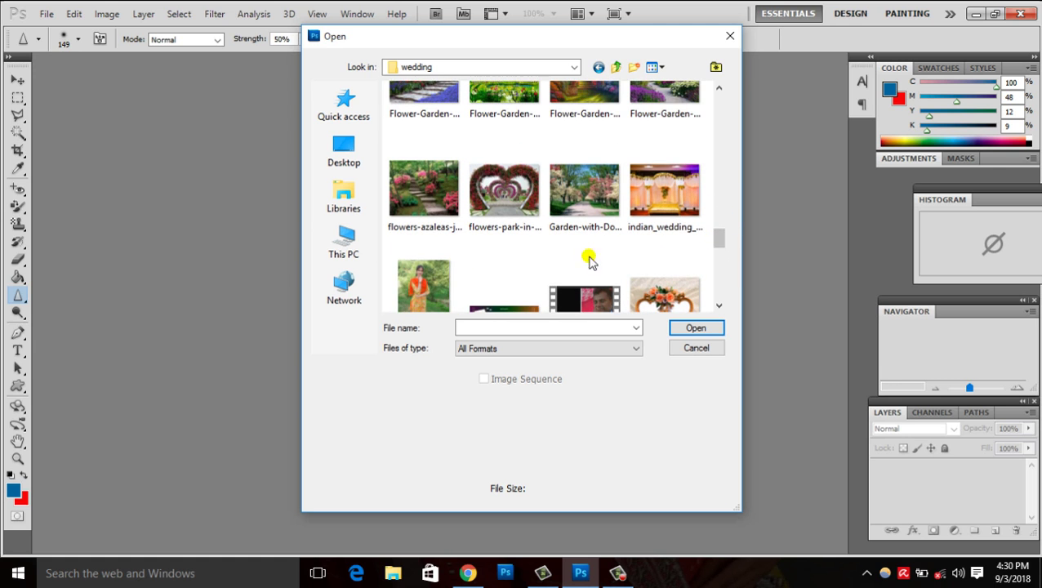
pyautogui.click(438, 286)
pyautogui.doubleClick(439, 286)
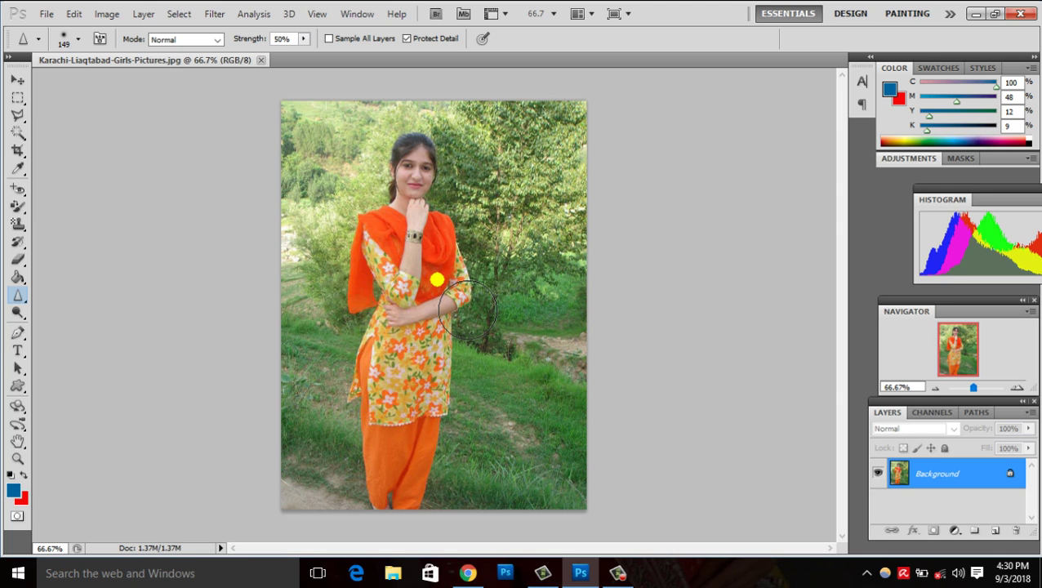
# - Switch to the Blur Tool, enlarge the brush from 90 to 150 px, and confirm 0% hardness
pyautogui.rightClick(19, 296)
pyautogui.click(48, 293)
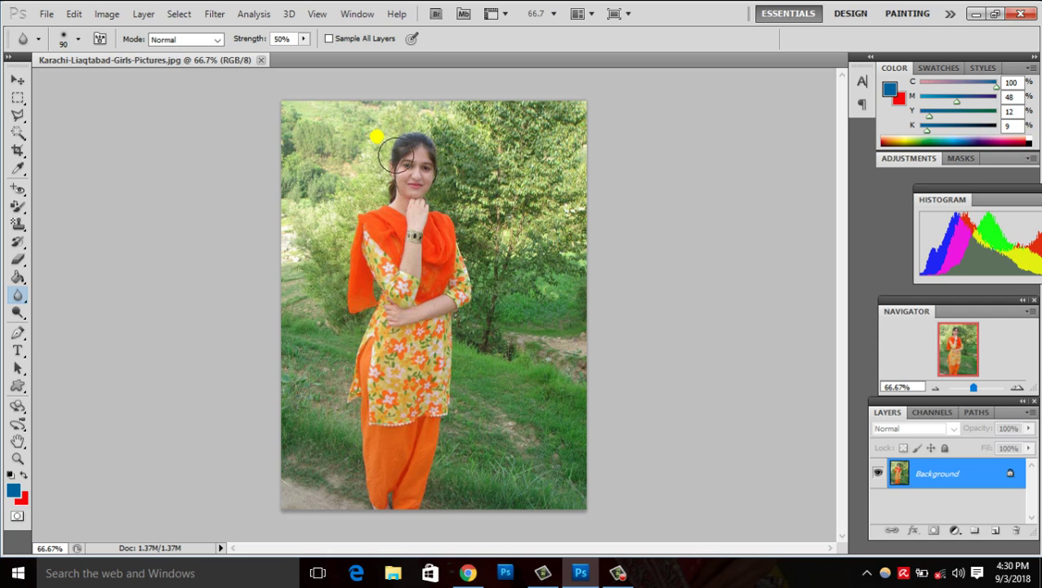
pyautogui.press(']')
pyautogui.press(']')
pyautogui.press(']')
pyautogui.rightClick(322, 135)
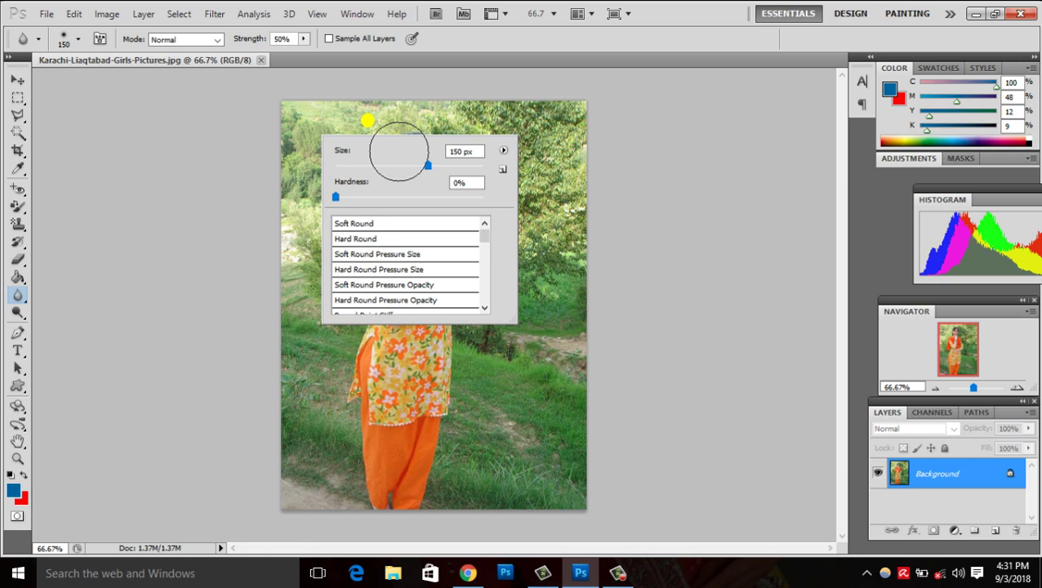
pyautogui.press('Return')
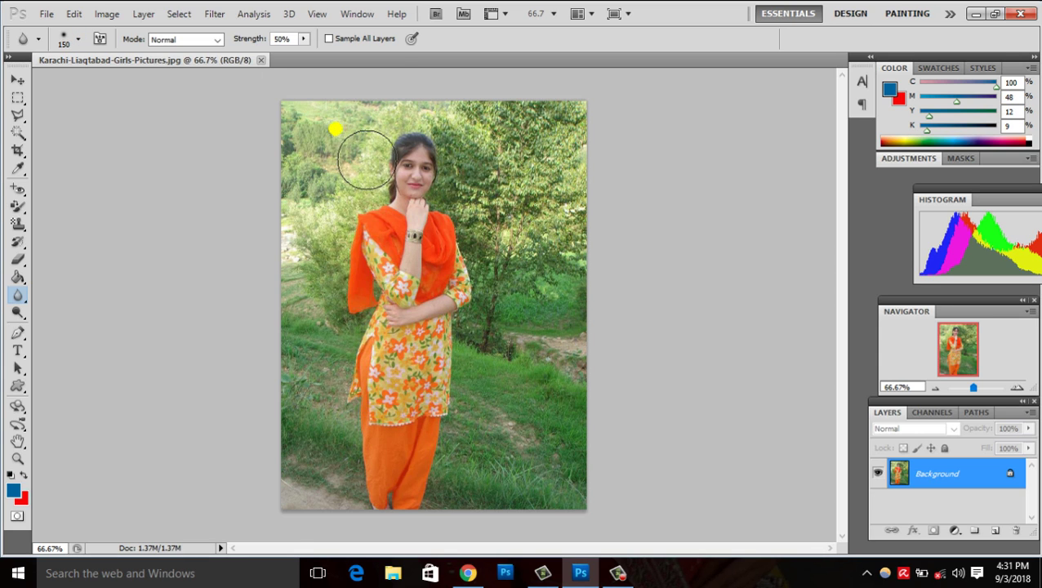
# - Blur the upper-left foliage, the grass by her legs, and the trees beside her neck and head
pyautogui.moveTo(364, 161); pyautogui.dragTo(291, 205)
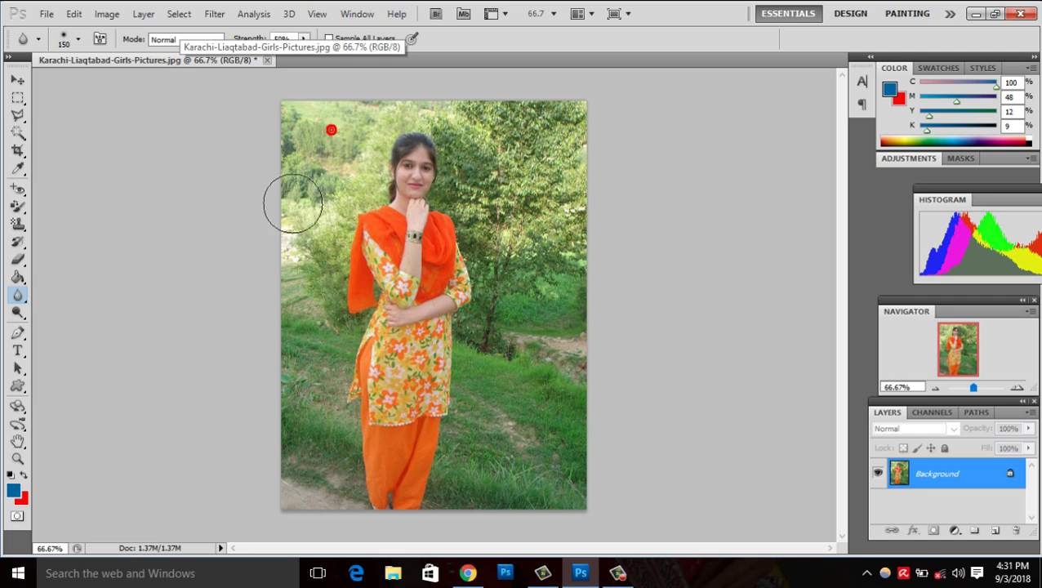
pyautogui.moveTo(346, 186); pyautogui.dragTo(346, 300)
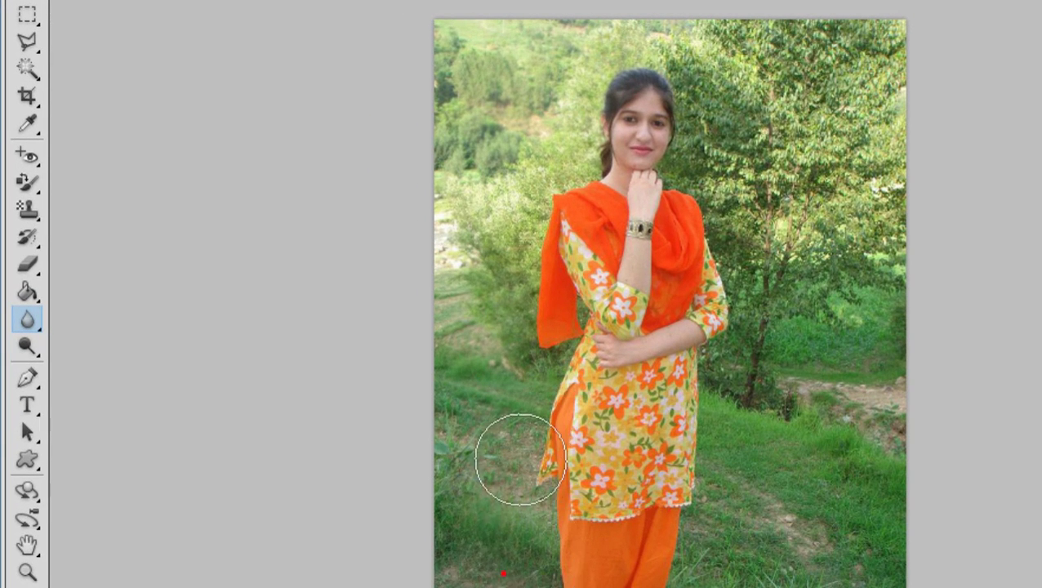
pyautogui.moveTo(507, 447)
pyautogui.mouseDown()
pyautogui.moveTo(517, 298)
pyautogui.moveTo(541, 555)
pyautogui.mouseUp()
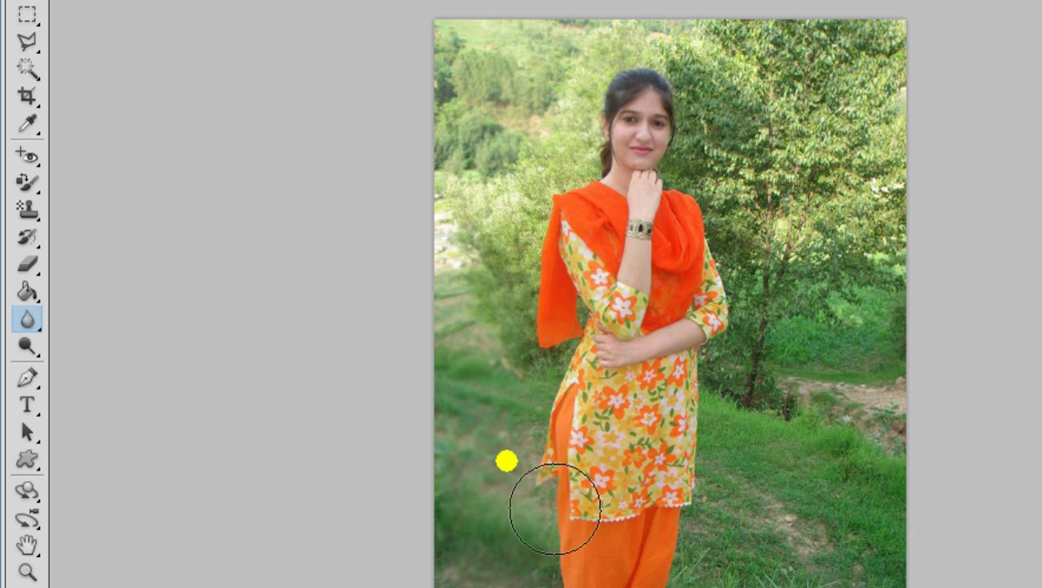
pyautogui.moveTo(541, 556); pyautogui.dragTo(500, 453)
pyautogui.moveTo(551, 499); pyautogui.dragTo(535, 93)
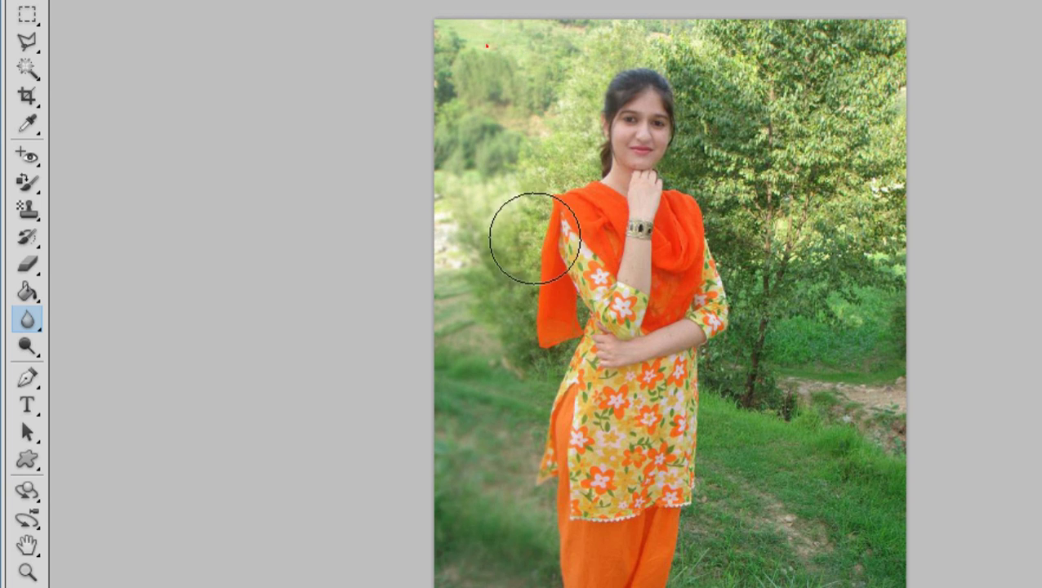
pyautogui.moveTo(566, 176); pyautogui.dragTo(591, 163)
pyautogui.moveTo(521, 123)
pyautogui.mouseDown()
pyautogui.moveTo(513, 89)
pyautogui.moveTo(630, 84)
pyautogui.mouseUp()
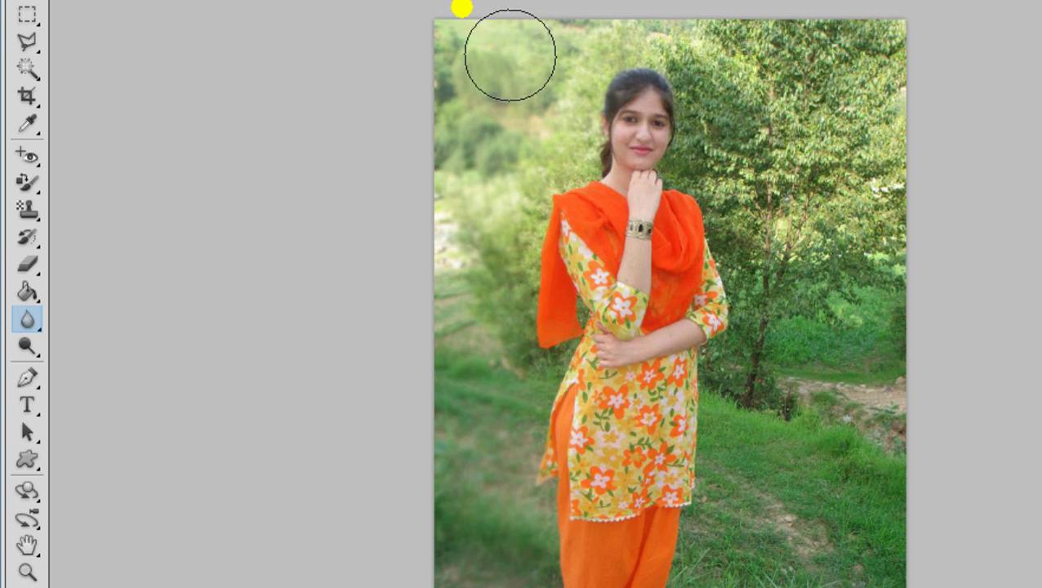
pyautogui.moveTo(455, 197)
pyautogui.mouseDown()
pyautogui.moveTo(500, 496)
pyautogui.moveTo(500, 419)
pyautogui.moveTo(570, 181)
pyautogui.moveTo(507, 288)
pyautogui.moveTo(524, 325)
pyautogui.moveTo(514, 585)
pyautogui.moveTo(516, 318)
pyautogui.moveTo(548, 196)
pyautogui.moveTo(549, 527)
pyautogui.moveTo(519, 584)
pyautogui.moveTo(484, 365)
pyautogui.moveTo(493, 274)
pyautogui.moveTo(524, 342)
pyautogui.moveTo(496, 219)
pyautogui.mouseUp()
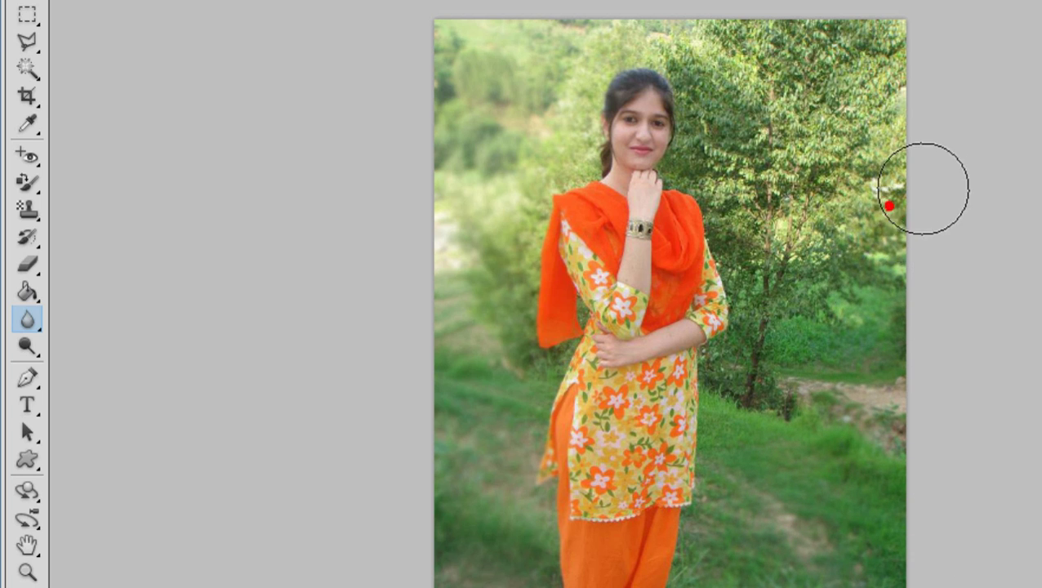
# - Blur the upper-right trees and the foliage above the woman's shoulder
pyautogui.moveTo(923, 190); pyautogui.dragTo(886, 178)
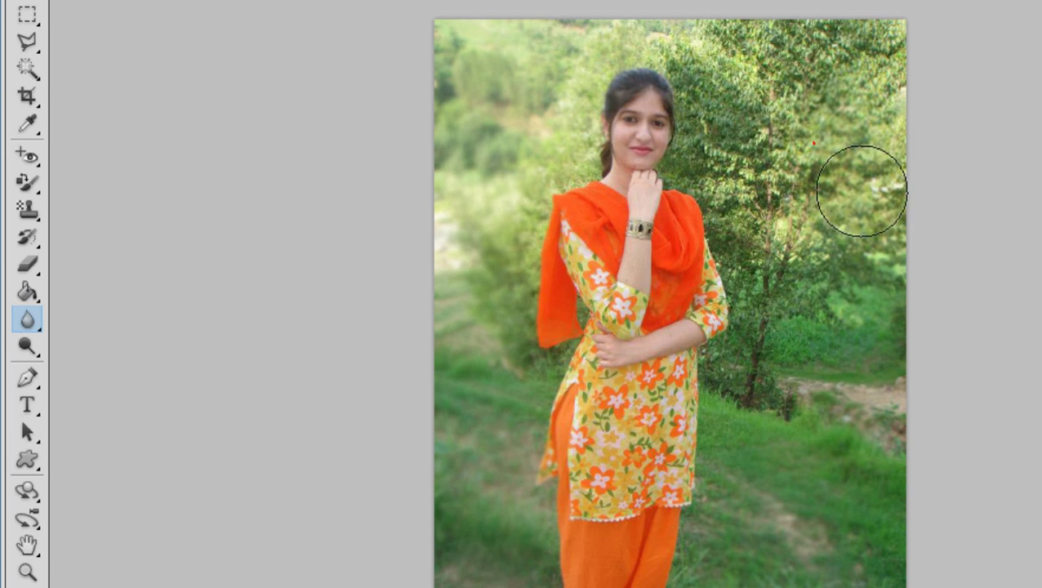
pyautogui.moveTo(877, 78); pyautogui.dragTo(902, 80)
pyautogui.moveTo(850, 189); pyautogui.dragTo(798, 211)
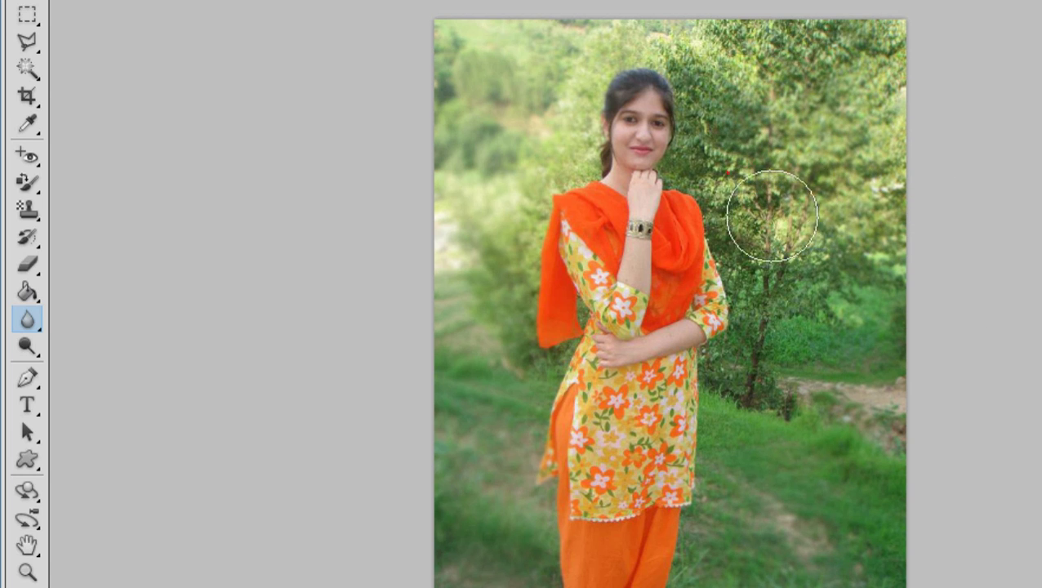
pyautogui.click(737, 130)
pyautogui.moveTo(695, 61); pyautogui.dragTo(748, 69)
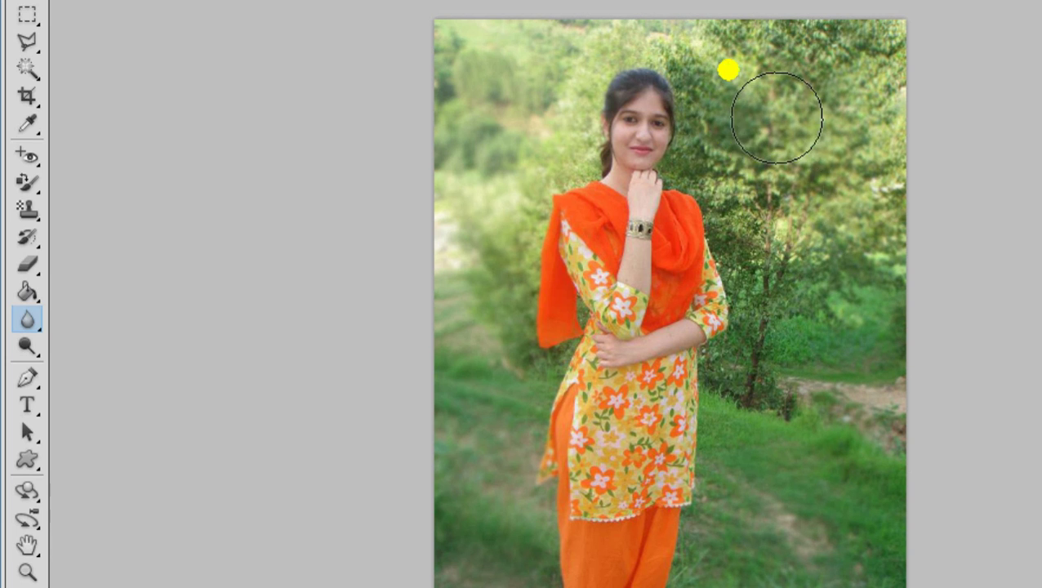
pyautogui.moveTo(728, 107)
pyautogui.mouseDown()
pyautogui.moveTo(720, 68)
pyautogui.moveTo(779, 163)
pyautogui.moveTo(761, 209)
pyautogui.moveTo(735, 58)
pyautogui.moveTo(719, 58)
pyautogui.mouseUp()
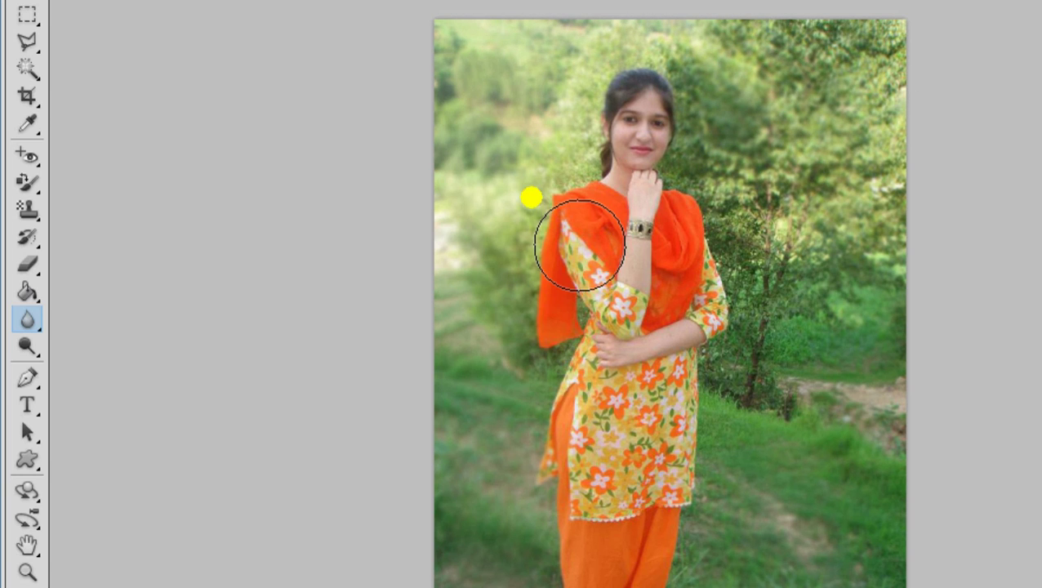
# - Blur the trees beside the dupatta, the lower grass, and the trees on both sides
pyautogui.moveTo(516, 367)
pyautogui.mouseDown()
pyautogui.moveTo(531, 339)
pyautogui.moveTo(784, 326)
pyautogui.mouseUp()
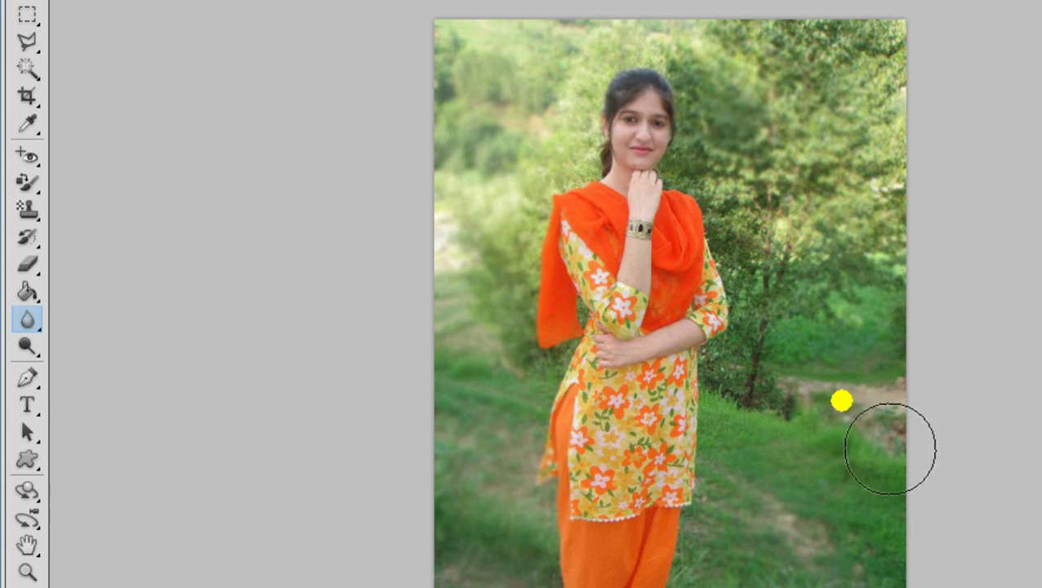
pyautogui.moveTo(865, 467); pyautogui.dragTo(802, 276)
pyautogui.moveTo(850, 324)
pyautogui.mouseDown()
pyautogui.moveTo(850, 255)
pyautogui.moveTo(773, 538)
pyautogui.moveTo(935, 318)
pyautogui.mouseUp()
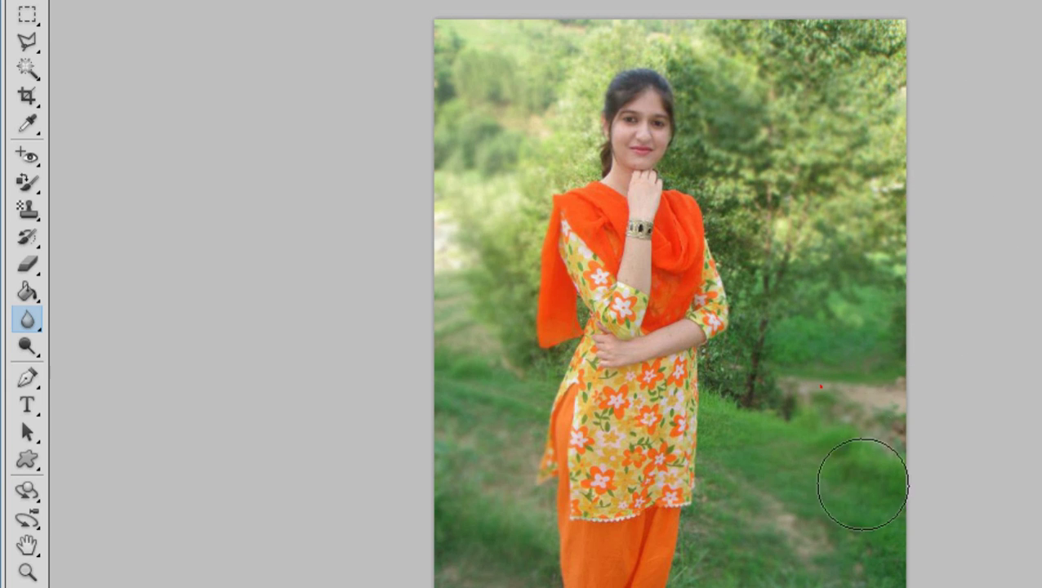
pyautogui.moveTo(830, 145)
pyautogui.mouseDown()
pyautogui.moveTo(865, 196)
pyautogui.moveTo(896, 180)
pyautogui.moveTo(790, 187)
pyautogui.mouseUp()
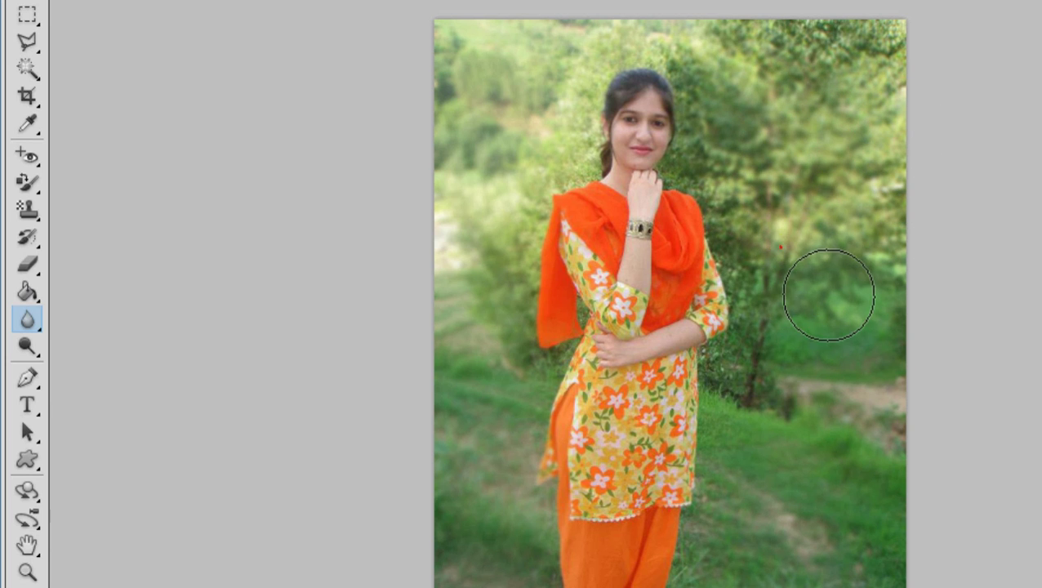
pyautogui.moveTo(825, 458); pyautogui.dragTo(846, 537)
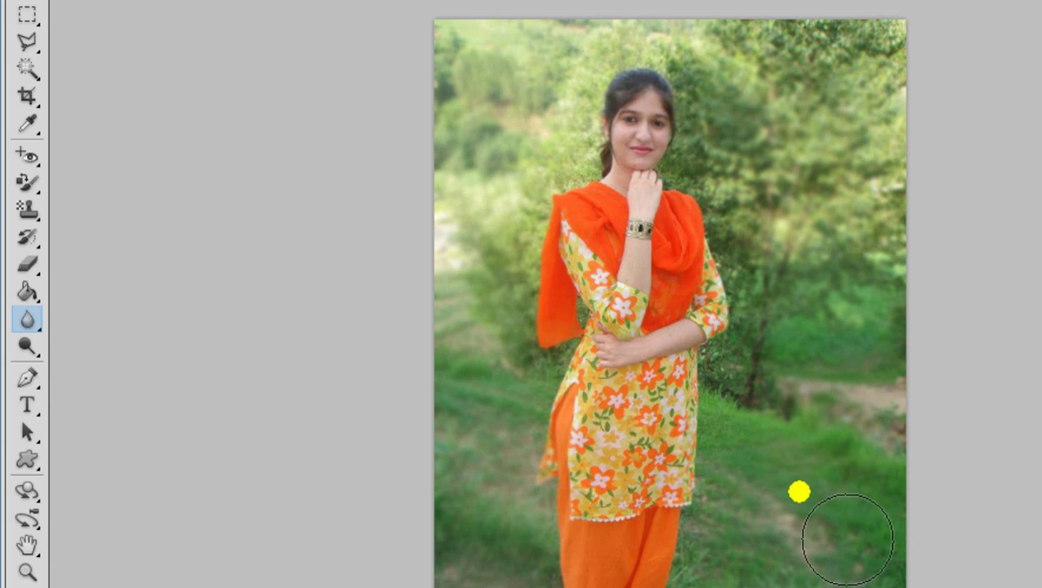
pyautogui.click(875, 304)
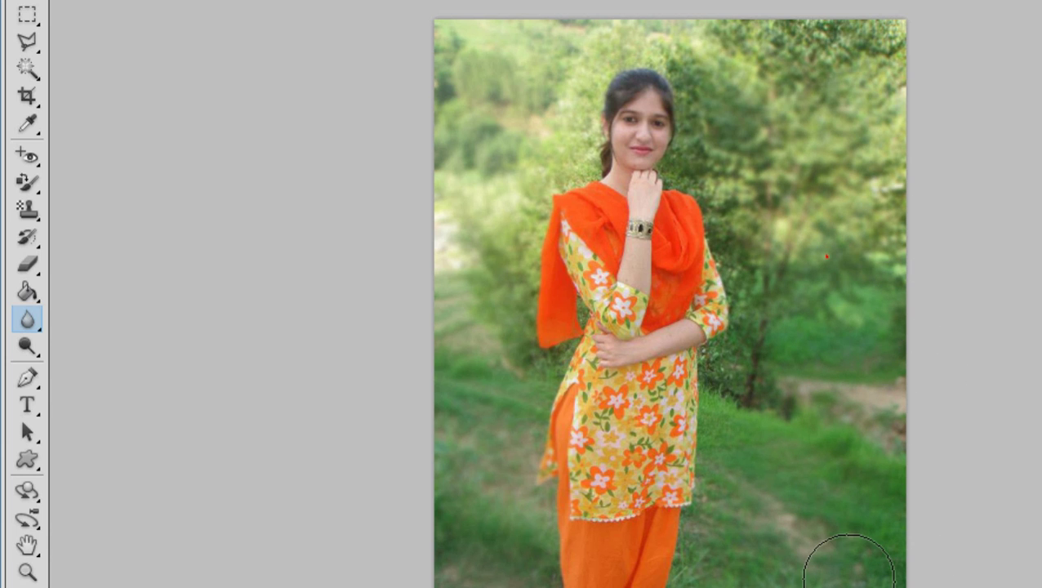
pyautogui.moveTo(847, 572); pyautogui.dragTo(487, 563)
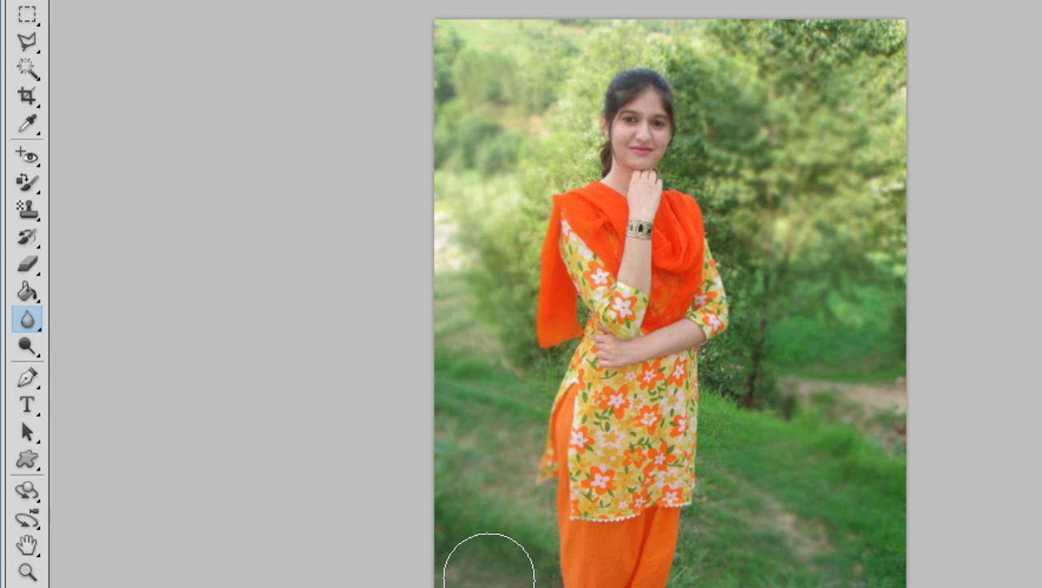
pyautogui.click(507, 192)
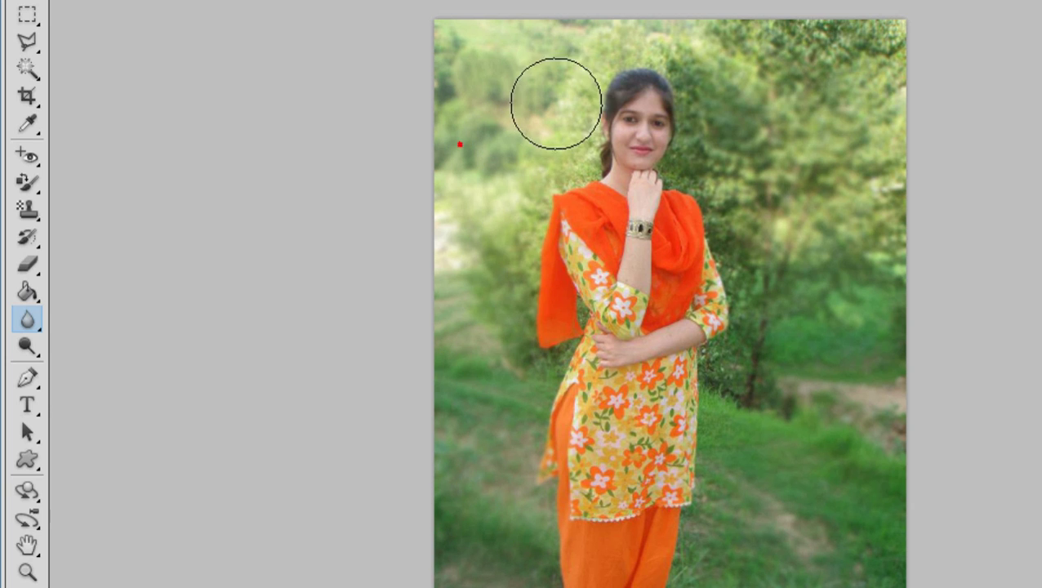
pyautogui.moveTo(507, 192)
pyautogui.mouseDown()
pyautogui.moveTo(488, 66)
pyautogui.moveTo(539, 576)
pyautogui.mouseUp()
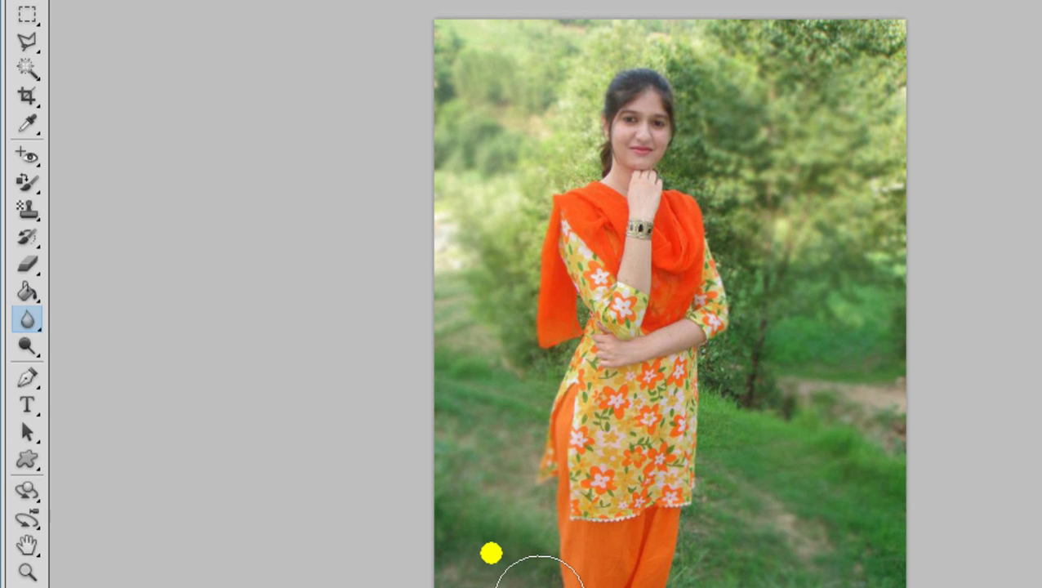
# - Zoom in, blur the background edge beside her neck, then zoom back out to the whole photo
pyautogui.hotkey('ctrl', '+')
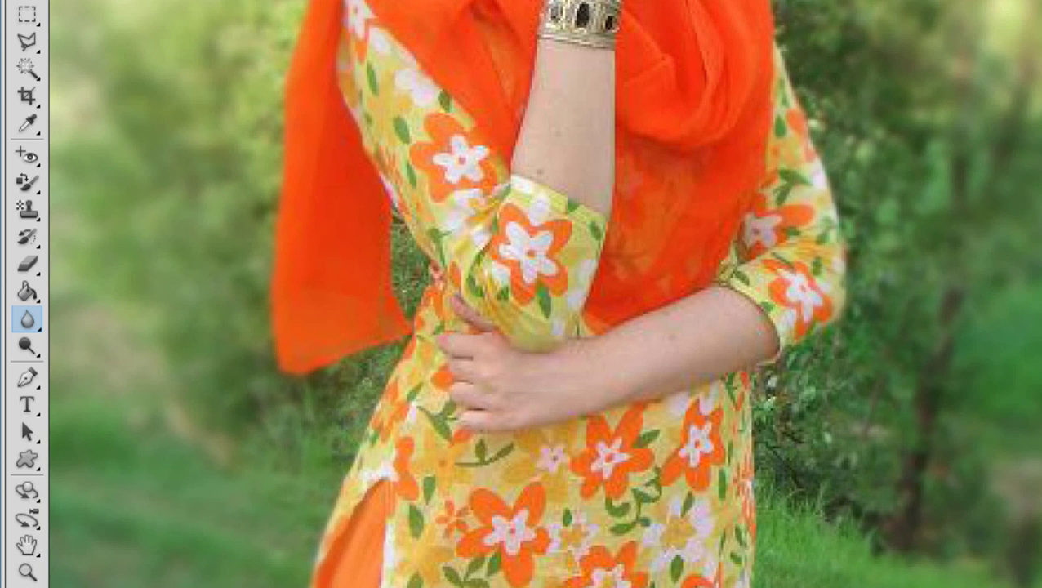
pyautogui.scroll(10, 545, 294)
pyautogui.scroll(-5, 545, 294)
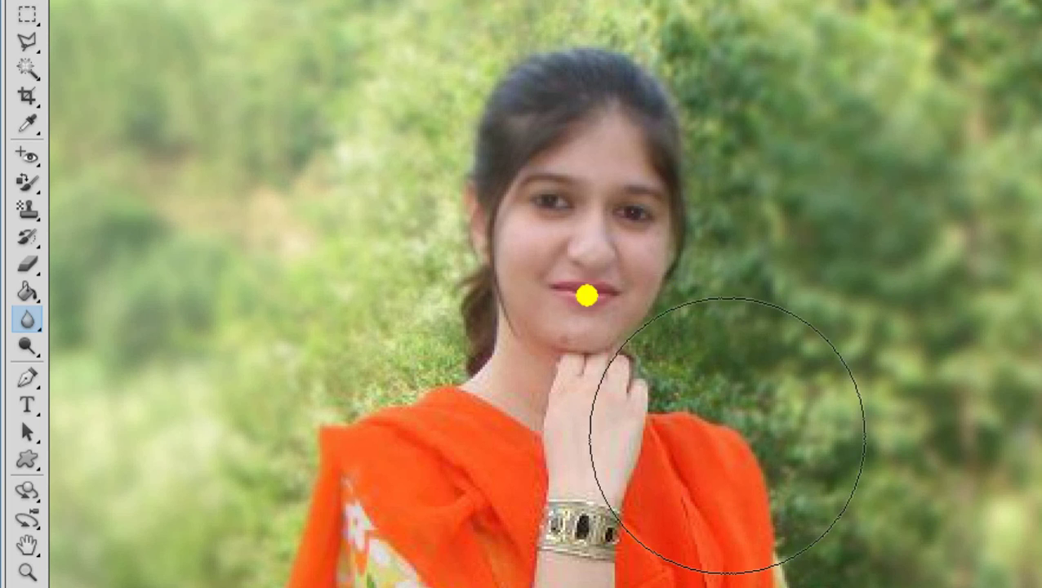
pyautogui.click(324, 277)
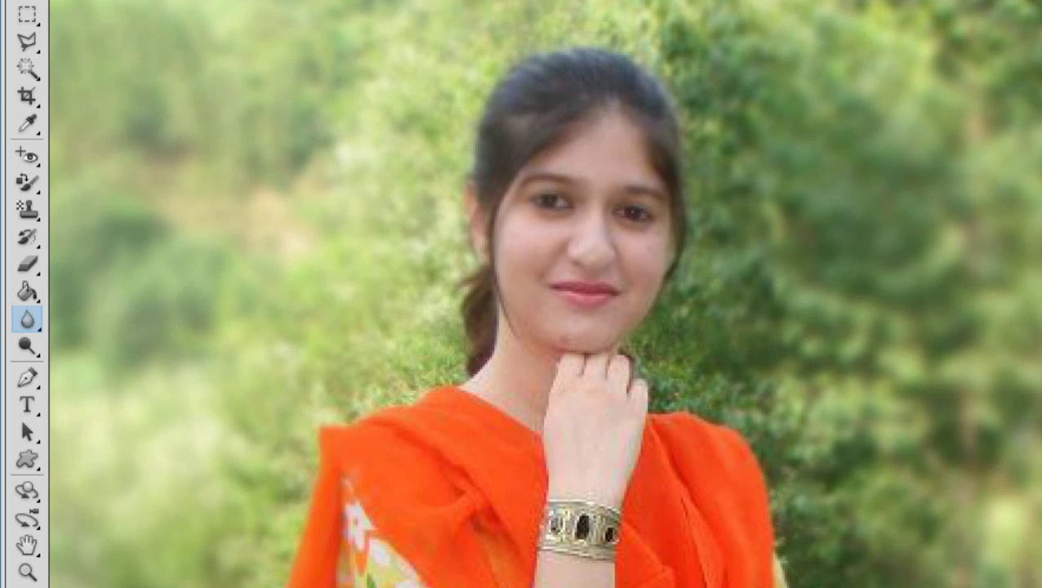
pyautogui.hotkey('ctrl', '0')
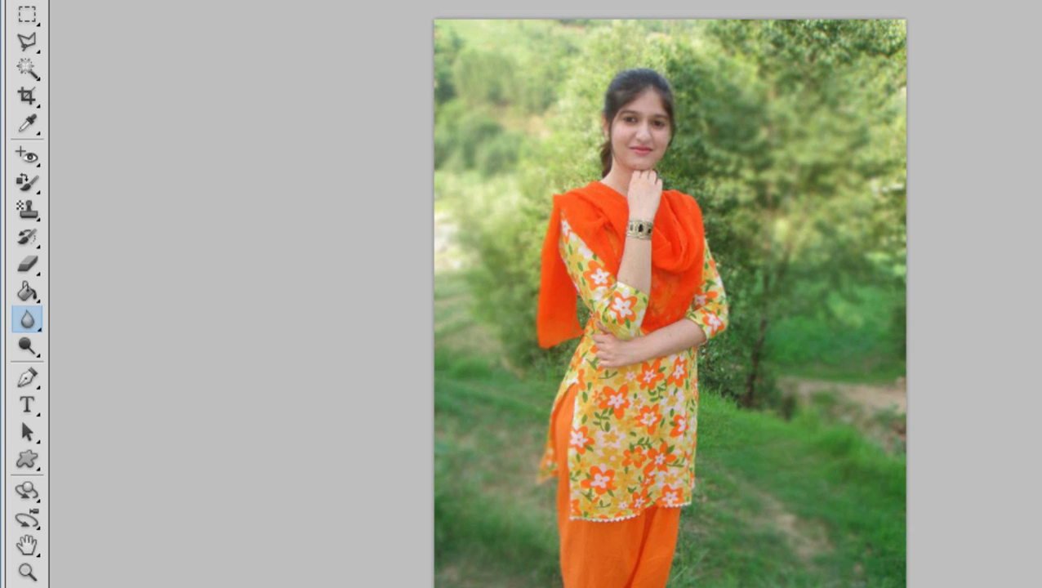
# - Switch to the Sharpen Tool and open the 00001 (2).jpg portrait
pyautogui.rightClick(31, 322)
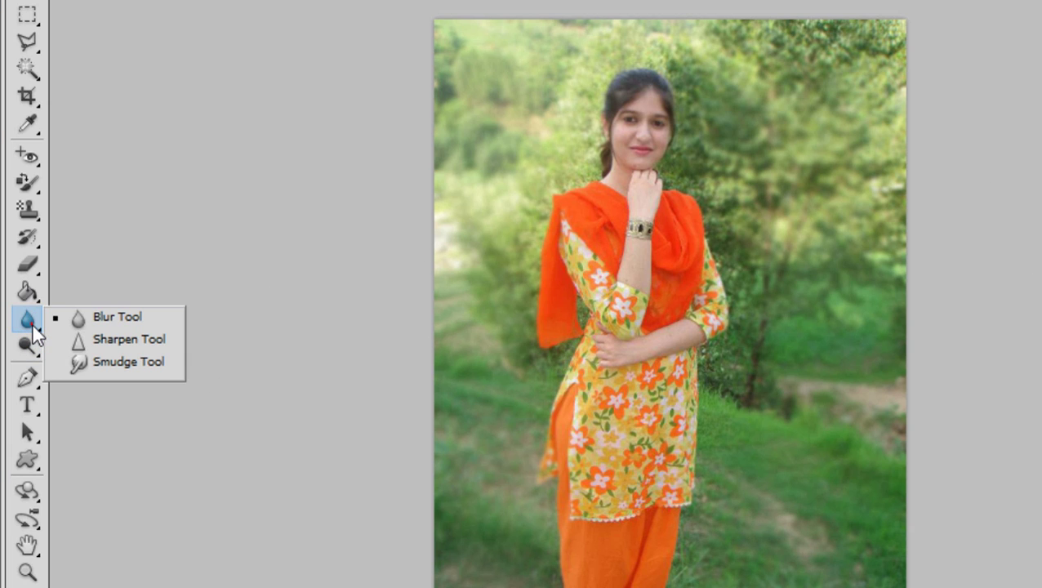
pyautogui.click(79, 340)
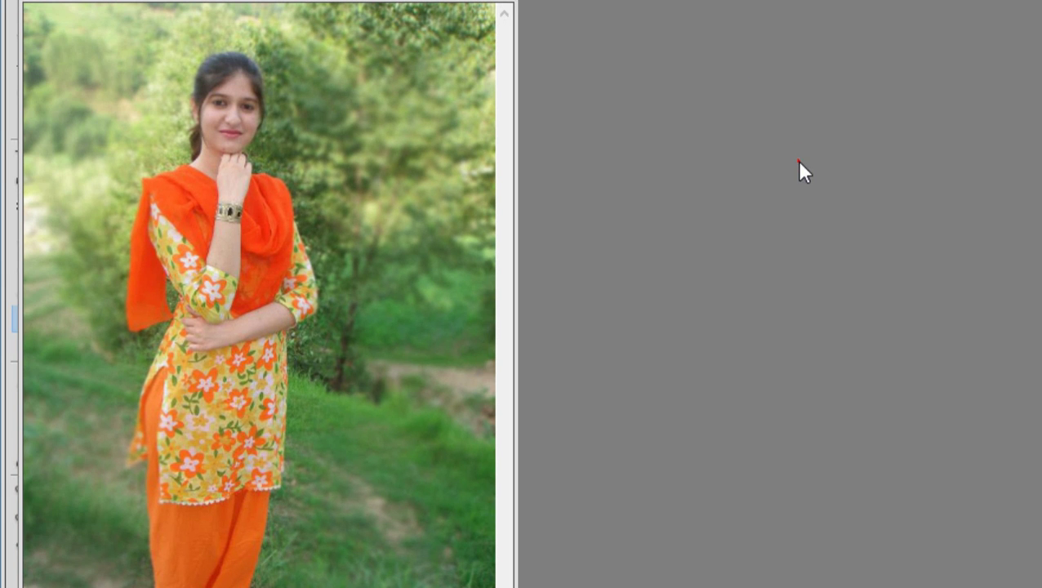
pyautogui.doubleClick(798, 161)
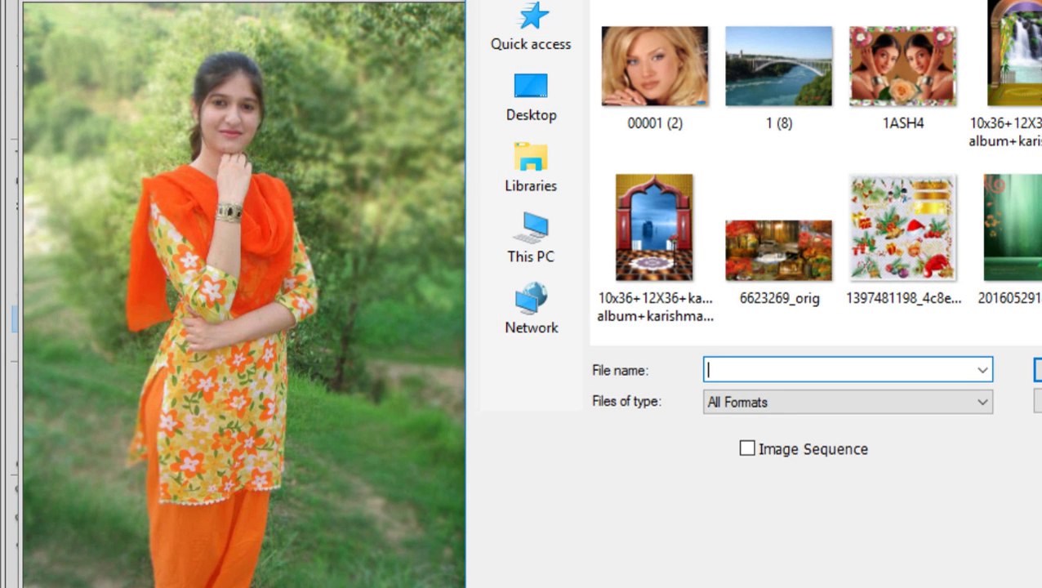
pyautogui.click(667, 112)
pyautogui.doubleClick(666, 112)
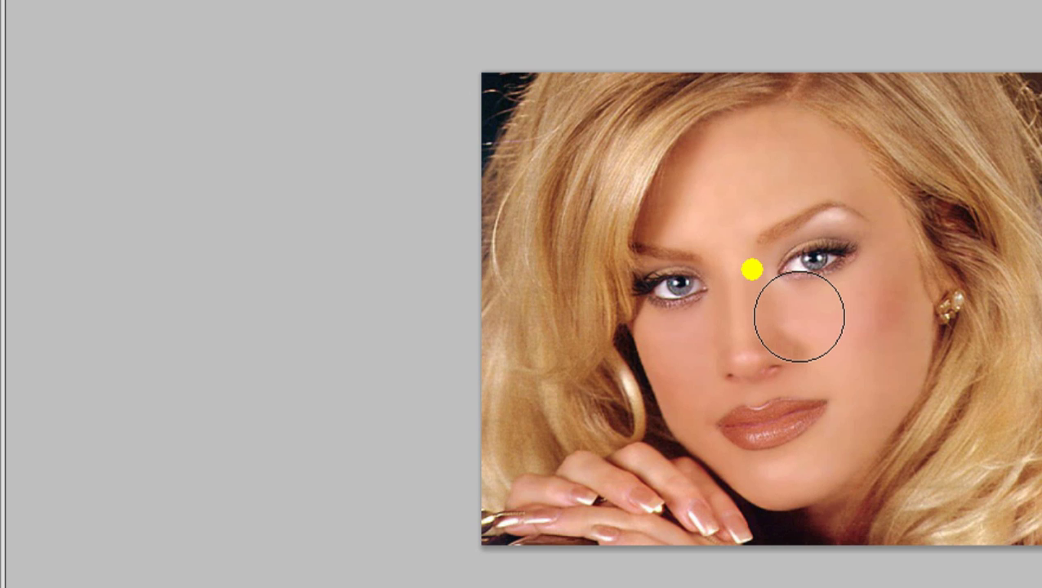
# - Sharpen the nose tip and the right eye and eyebrow area
pyautogui.click(751, 367)
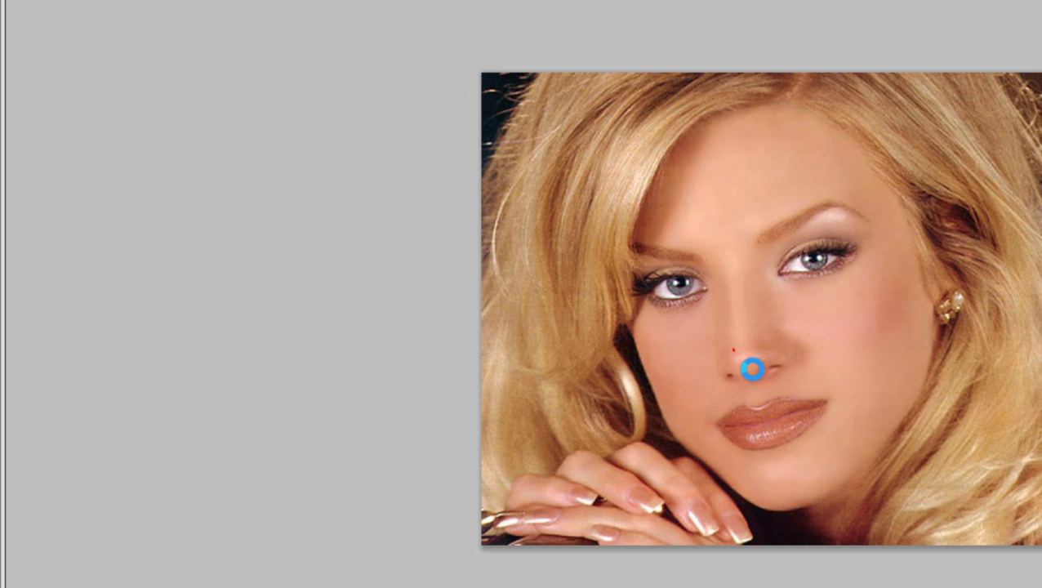
pyautogui.click(733, 349)
pyautogui.click(802, 214)
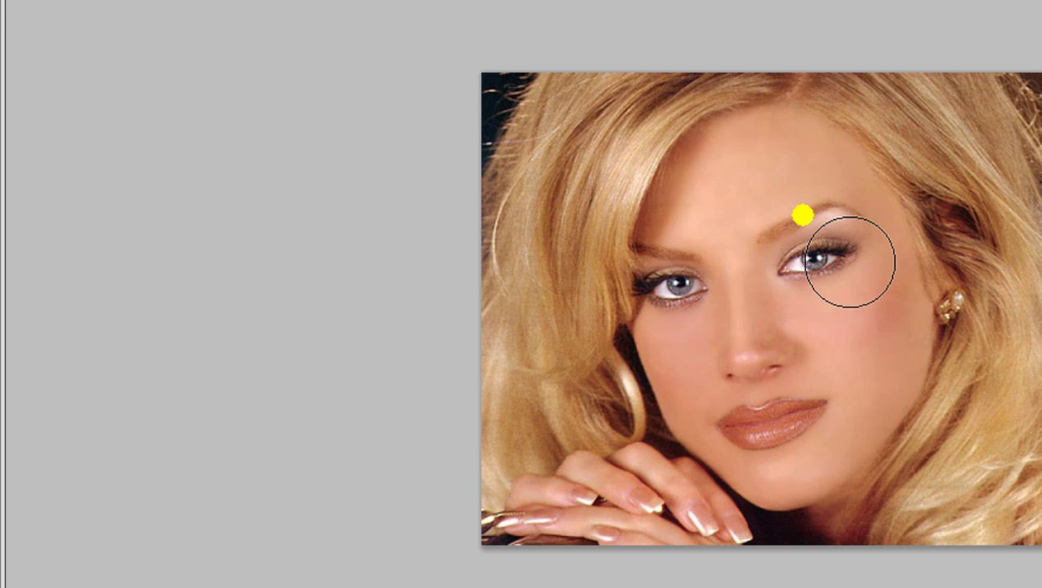
pyautogui.moveTo(803, 215); pyautogui.dragTo(804, 271)
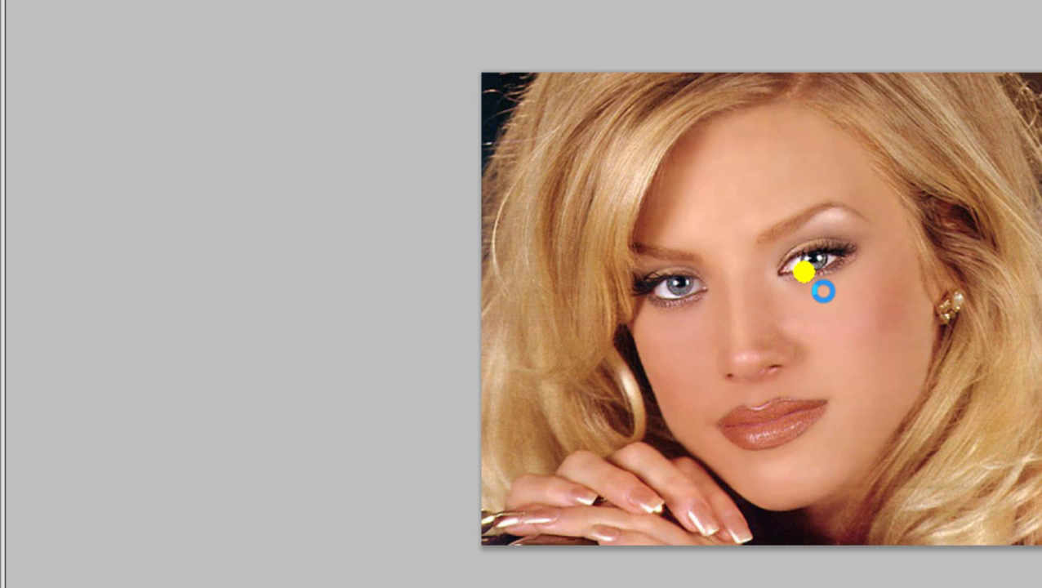
pyautogui.click(803, 272)
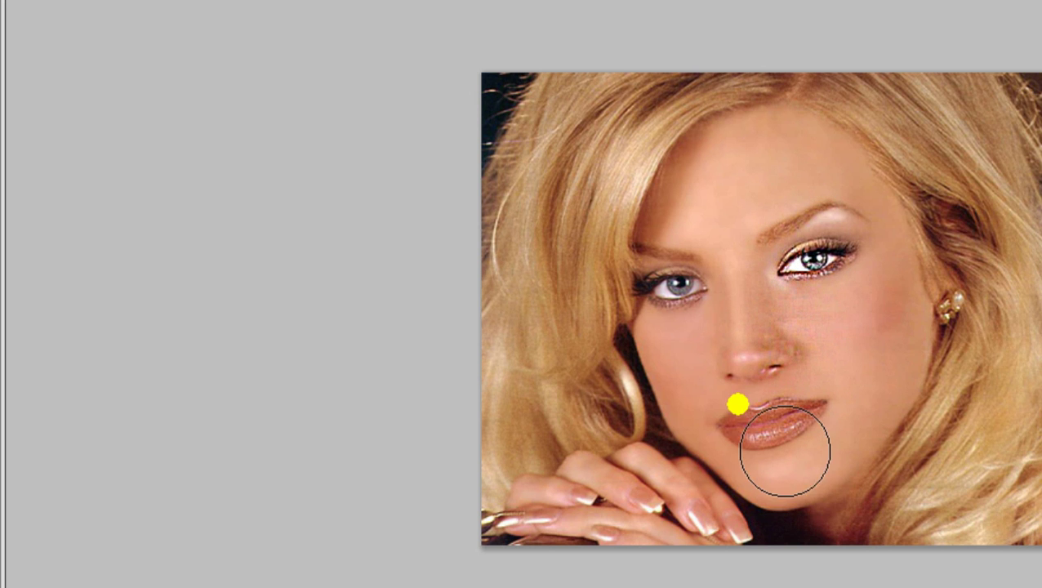
# - Zoom in and sharpen the nose bridge and the left eye's inner corner
pyautogui.scroll(1, 743, 405)
pyautogui.scroll(2, 743, 406)
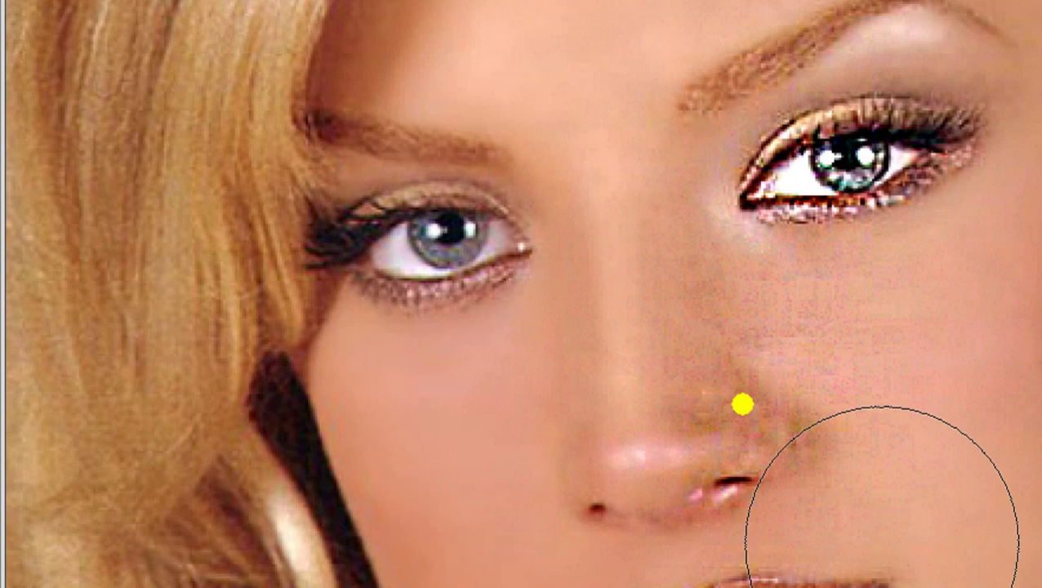
pyautogui.click(600, 375)
pyautogui.moveTo(600, 375)
pyautogui.mouseDown()
pyautogui.moveTo(537, 310)
pyautogui.moveTo(516, 393)
pyautogui.mouseUp()
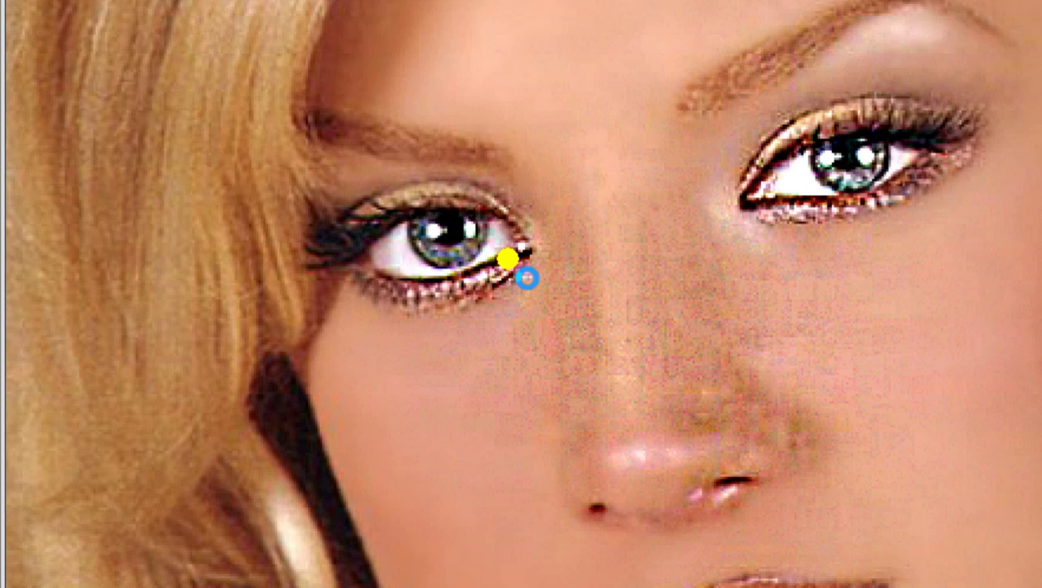
pyautogui.click(507, 259)
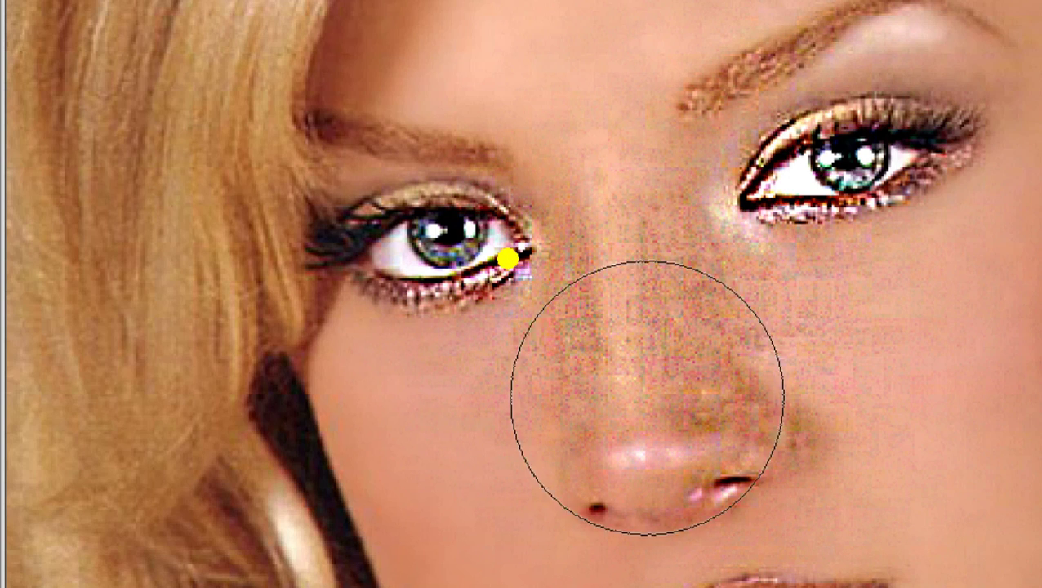
pyautogui.hotkey('ctrl', '-')
pyautogui.hotkey('ctrl', '+')
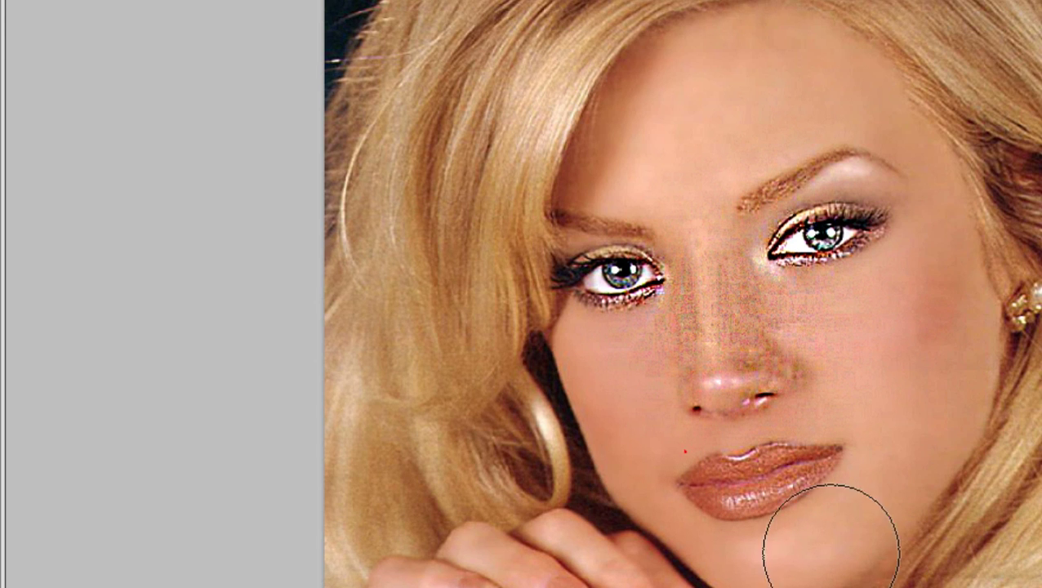
# - Sharpen the right eyebrow, right cheek and jaw
pyautogui.click(712, 128)
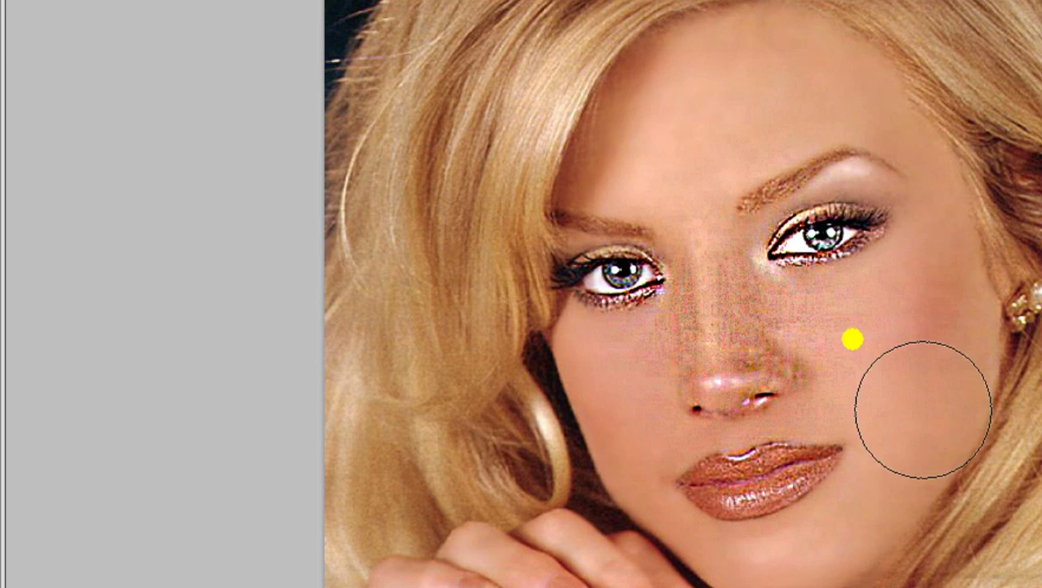
pyautogui.moveTo(867, 448); pyautogui.dragTo(940, 475)
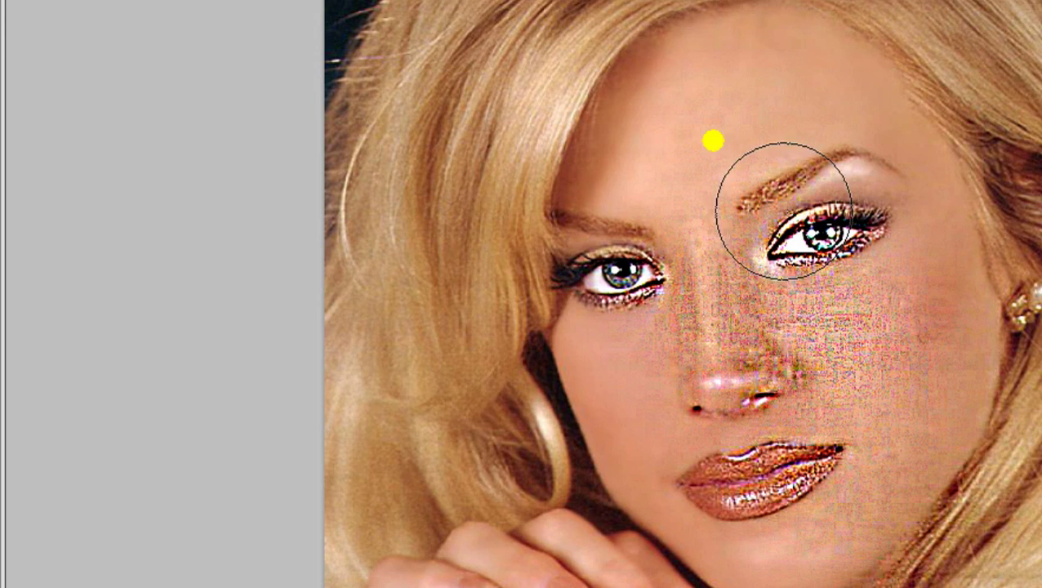
pyautogui.click(912, 314)
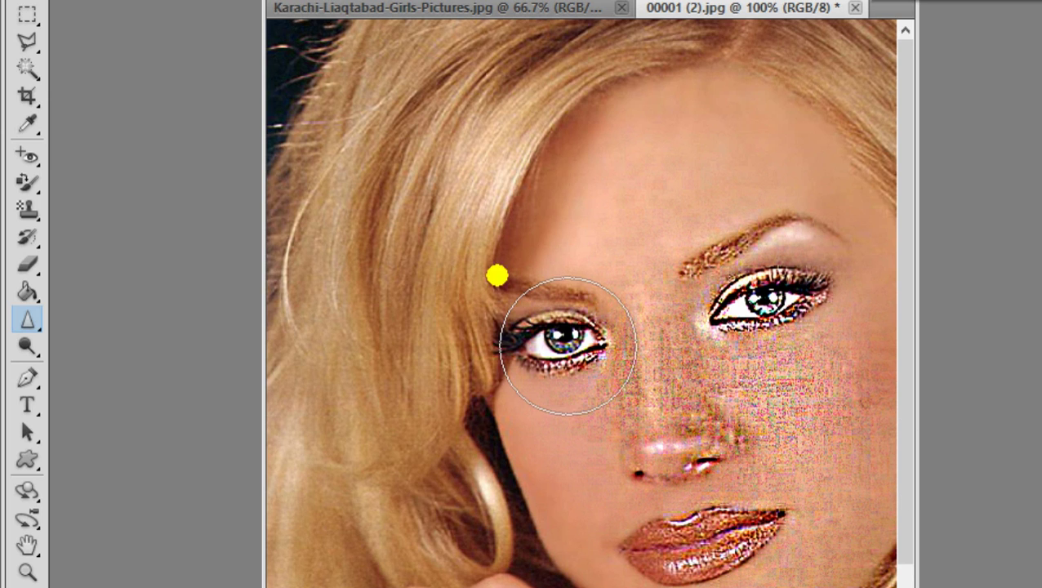
# - Sharpen one more spot, close 00001 (2).jpg without saving, and bring up the Open dialog
pyautogui.click(636, 426)
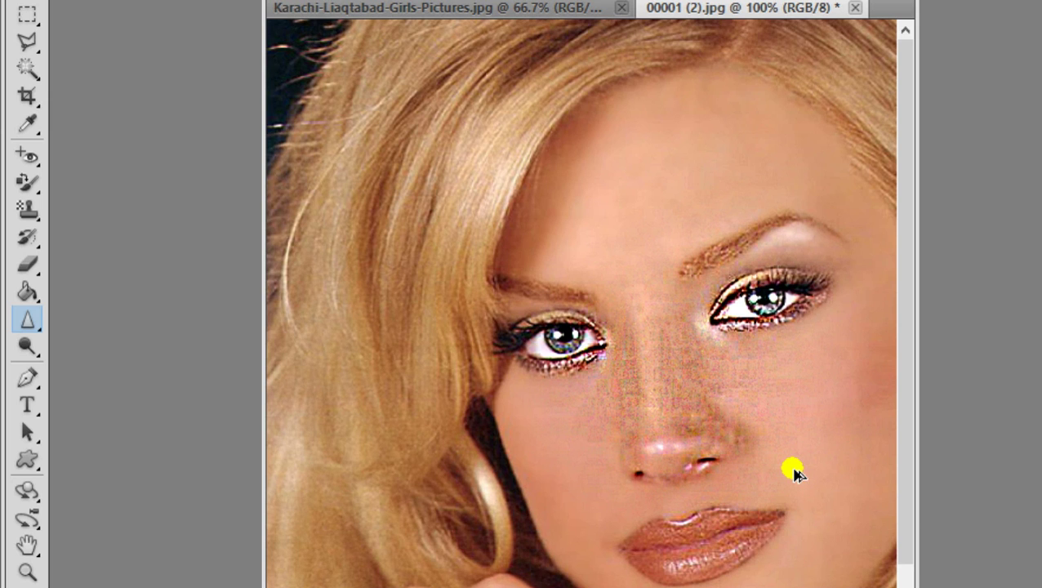
pyautogui.click(854, 9)
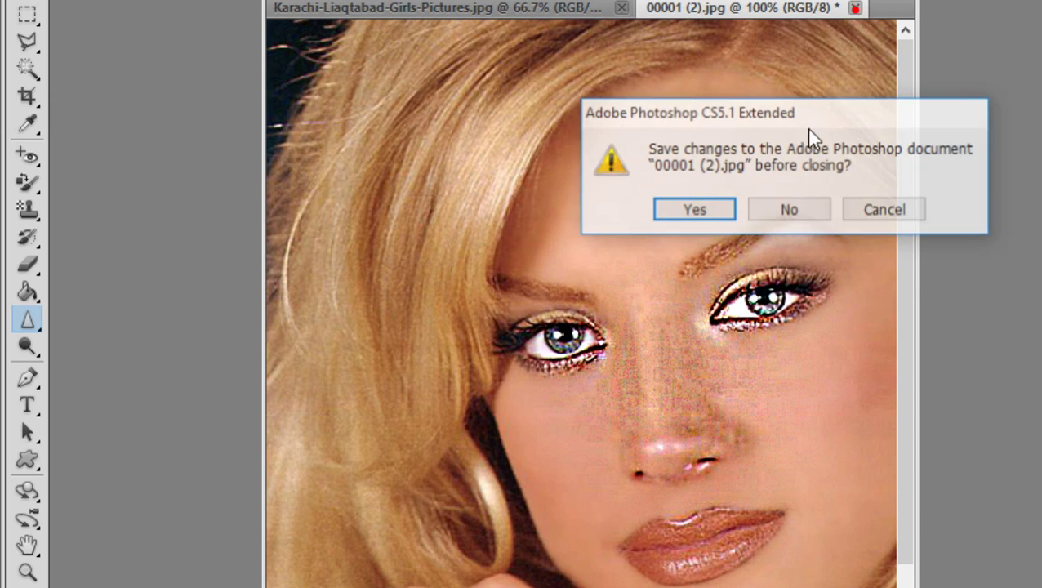
pyautogui.click(788, 210)
pyautogui.doubleClick(1026, 186)
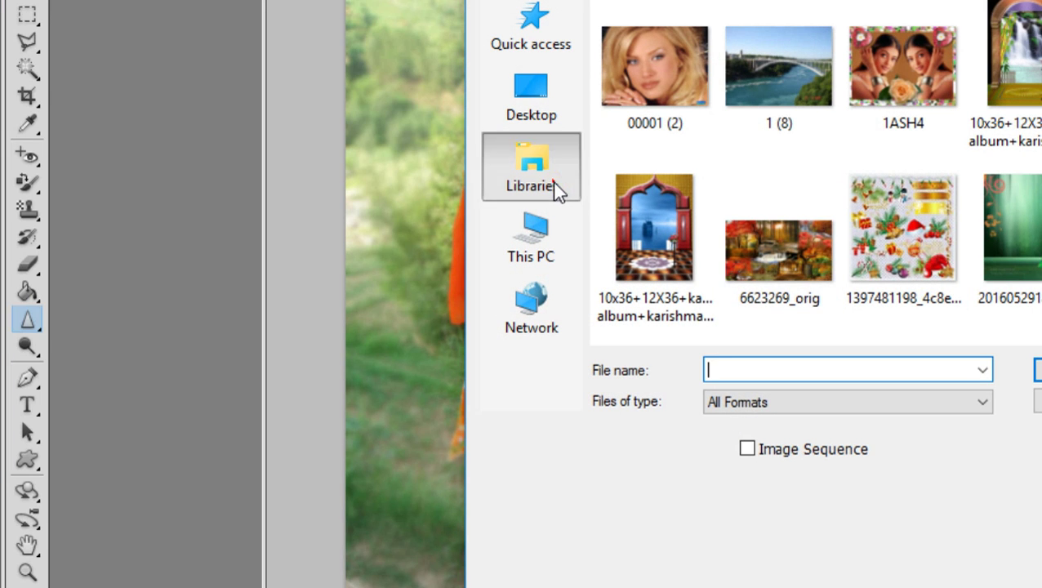
# - Browse via This PC to Local Disk (G:) and open wallpaper2you_41063.jpg
pyautogui.click(552, 183)
pyautogui.click(548, 229)
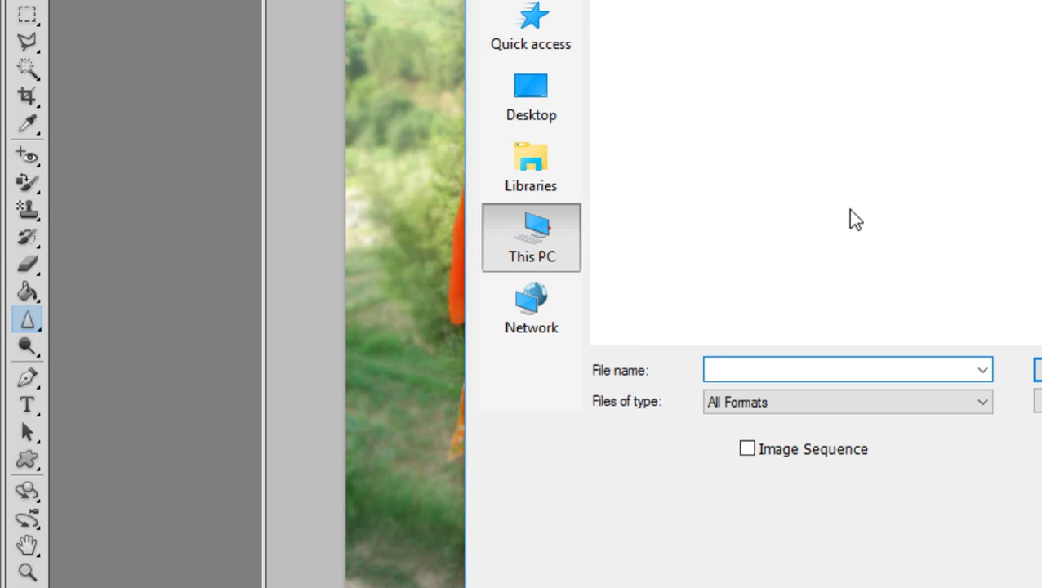
pyautogui.scroll(-5, 808, 204)
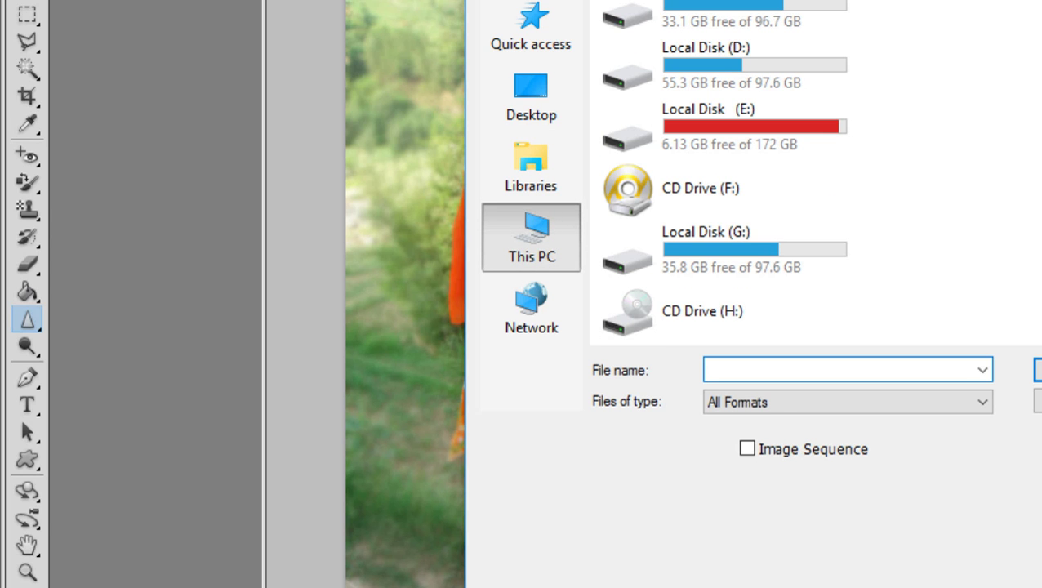
pyautogui.doubleClick(801, 282)
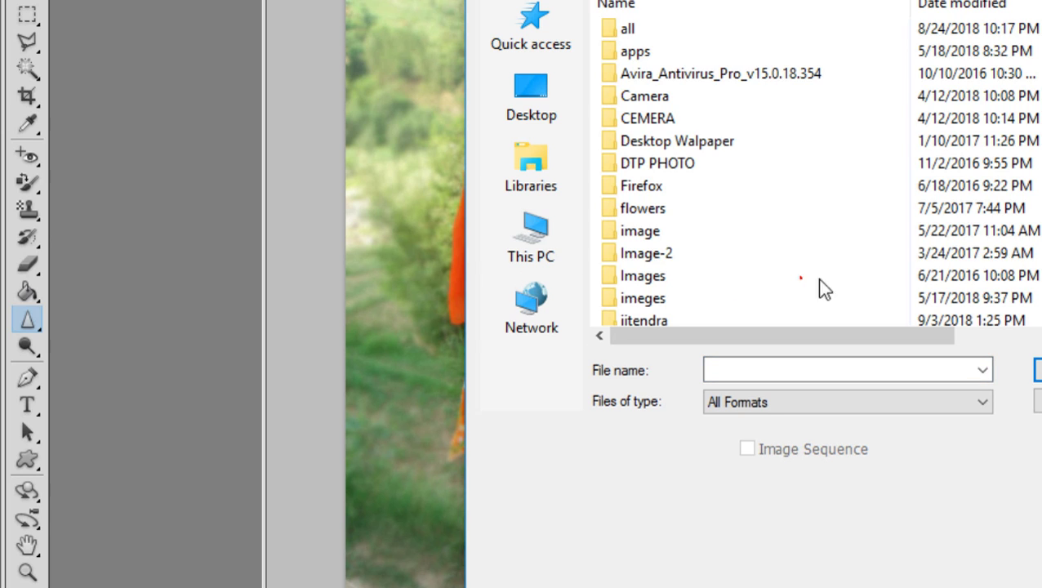
pyautogui.scroll(-10, 751, 163)
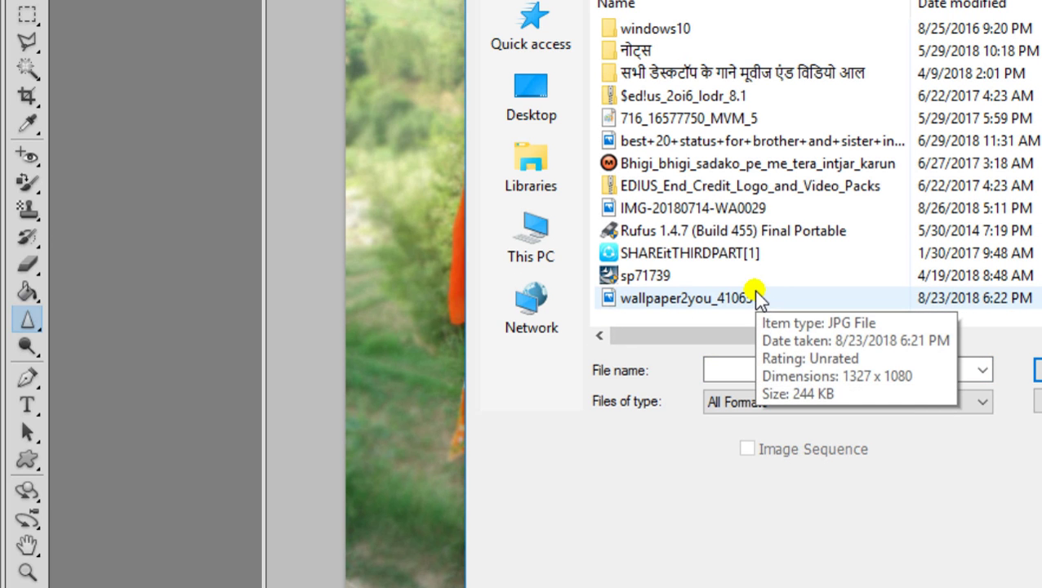
pyautogui.doubleClick(716, 298)
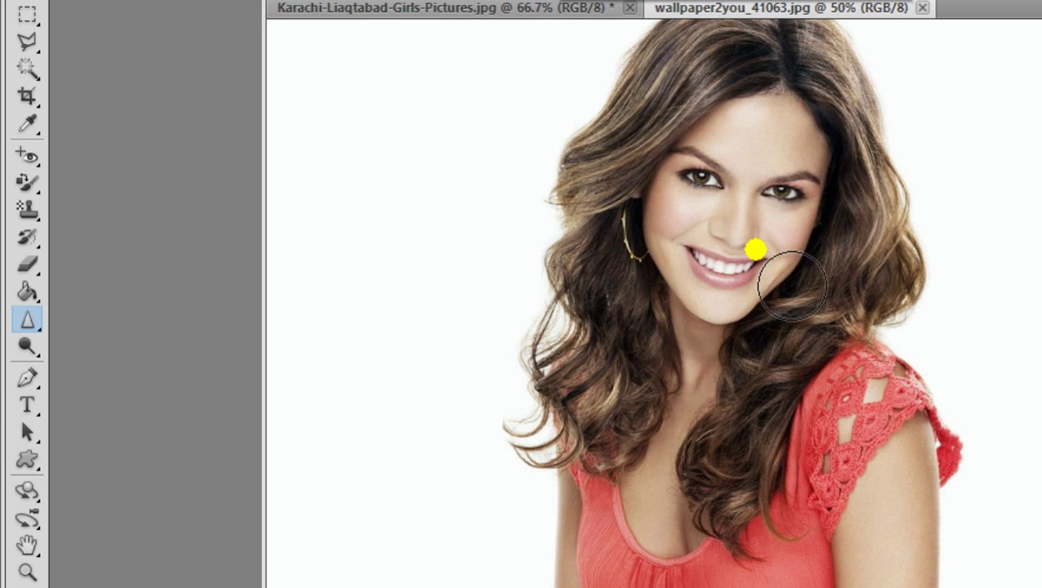
# - Select the Smudge Tool from the Blur/Sharpen tool group
pyautogui.click(38, 318)
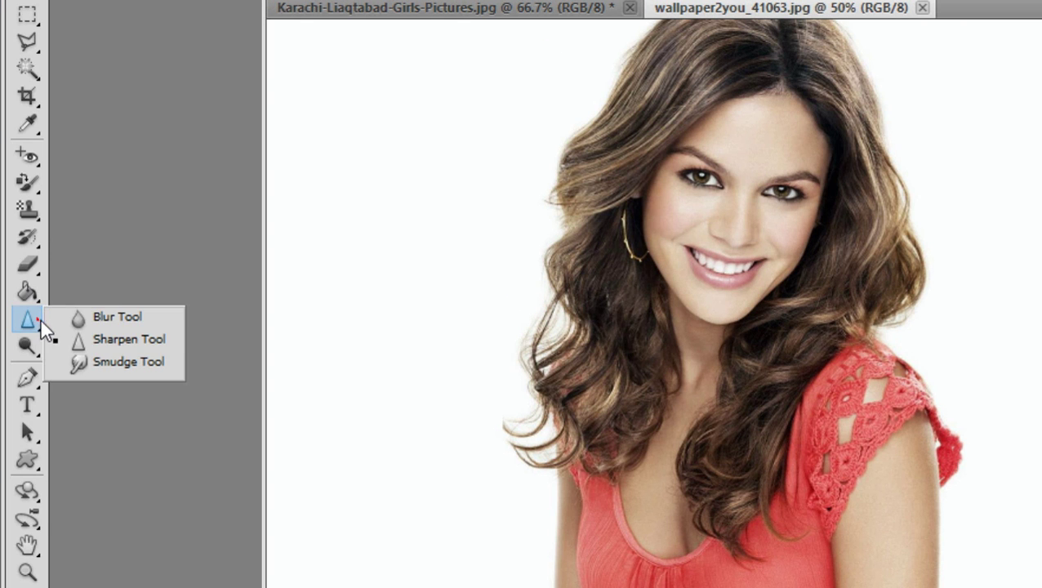
pyautogui.click(113, 369)
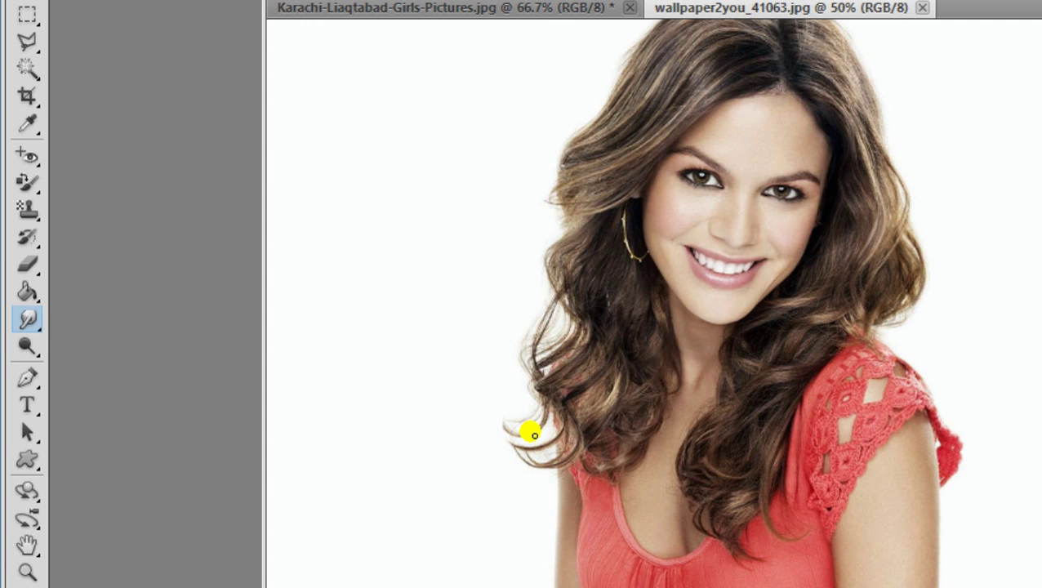
# - Enlarge the soft Smudge brush to 236 px at 0% hardness
pyautogui.press(']')
pyautogui.press(']')
pyautogui.press(']')
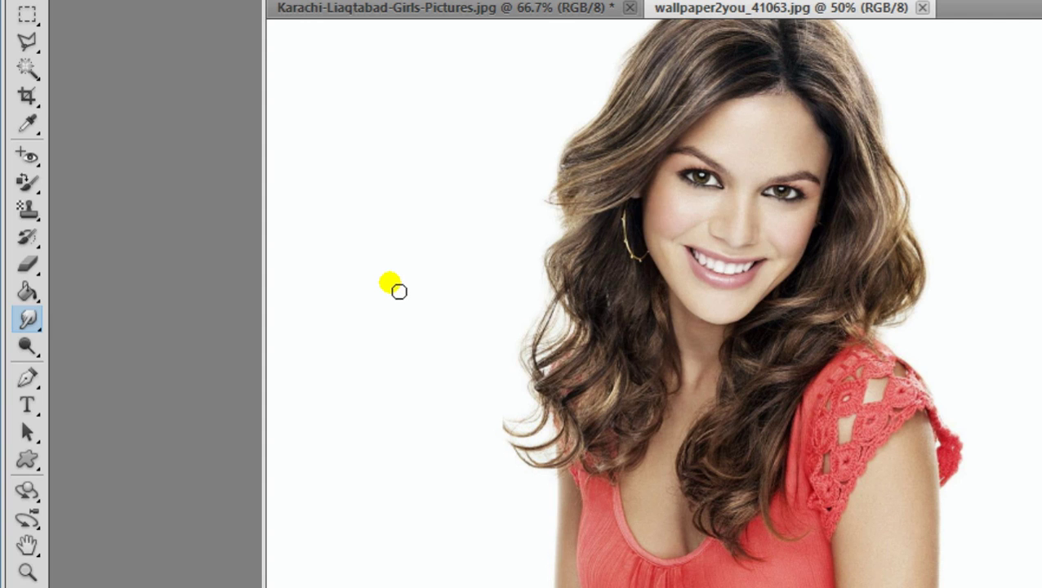
pyautogui.press(']')
pyautogui.press(']')
pyautogui.press(']')
pyautogui.press(']')
pyautogui.press(']')
pyautogui.press(']')
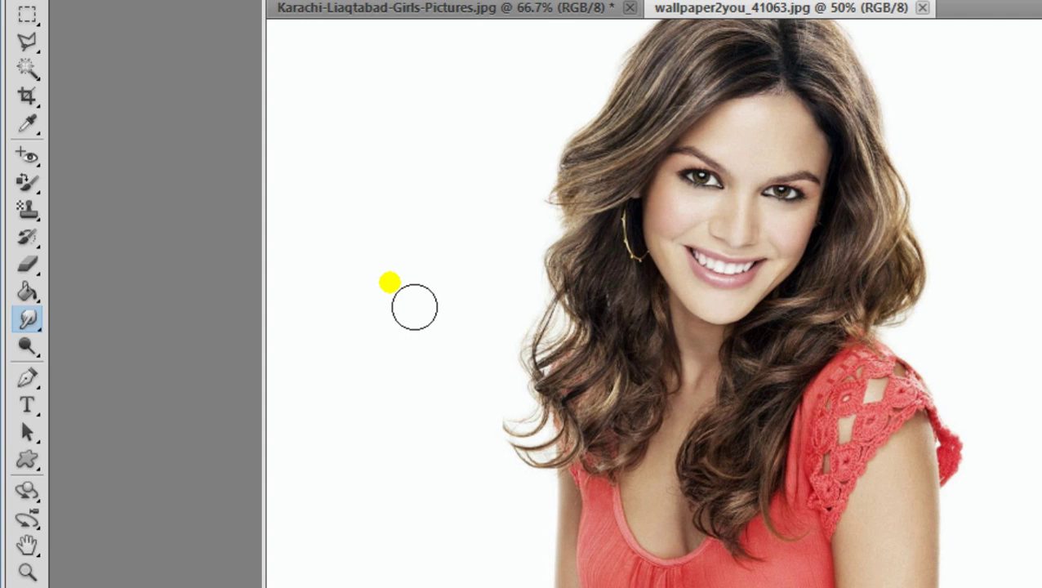
pyautogui.press(']')
pyautogui.press(']')
pyautogui.press(']')
pyautogui.press(']')
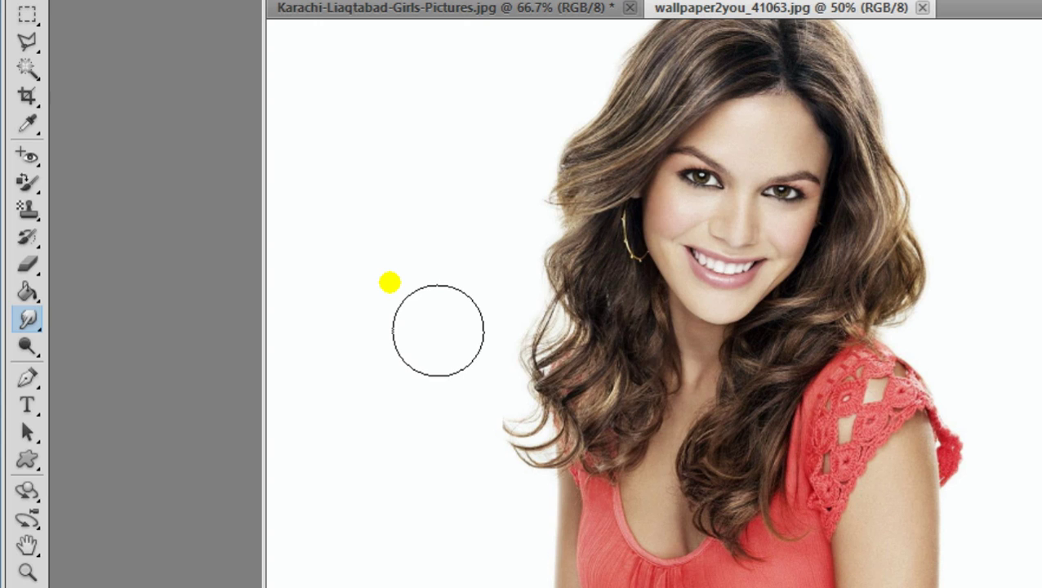
pyautogui.rightClick(437, 330)
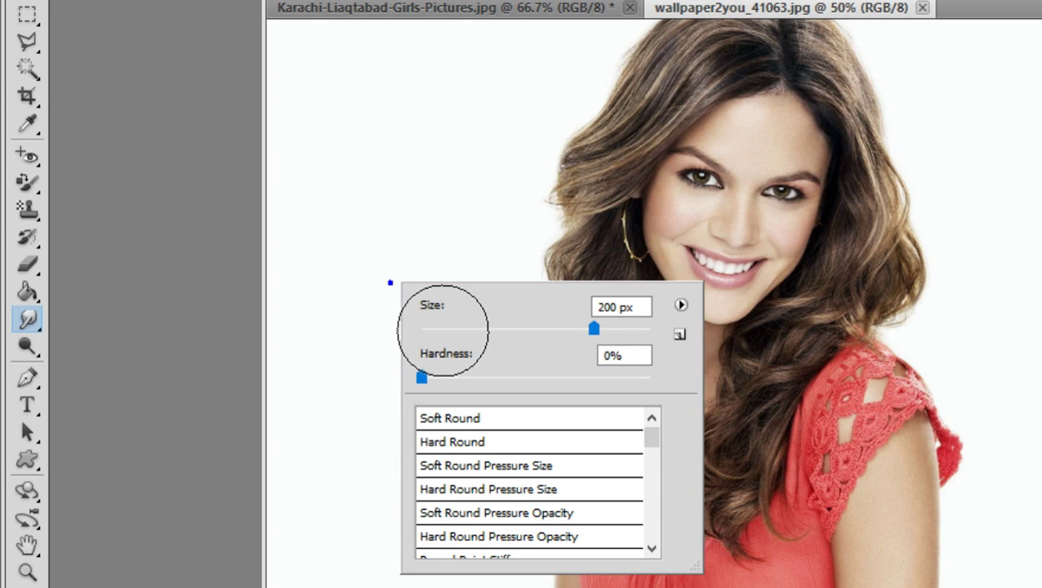
pyautogui.click(597, 329)
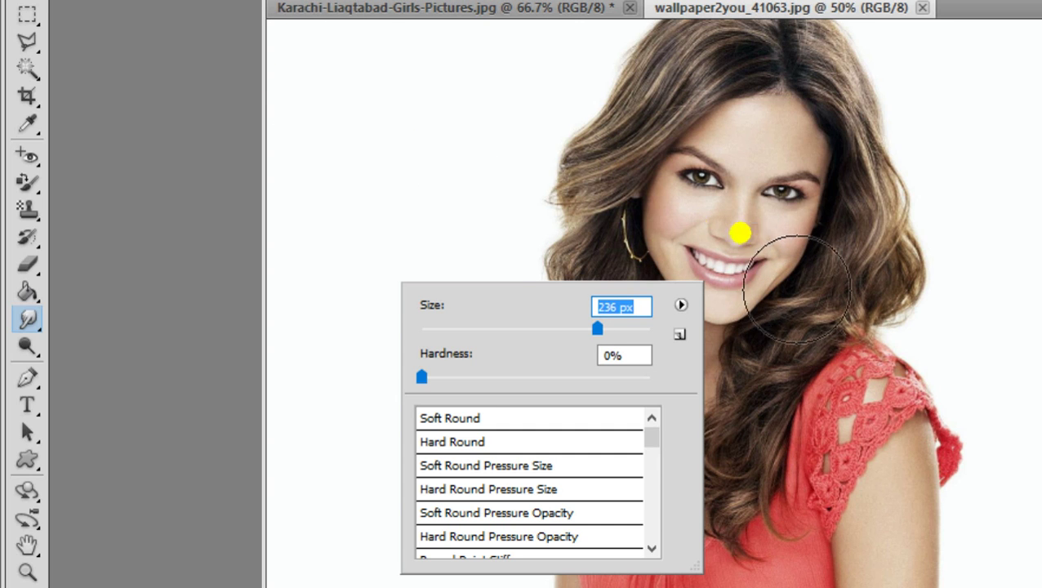
pyautogui.press('Return')
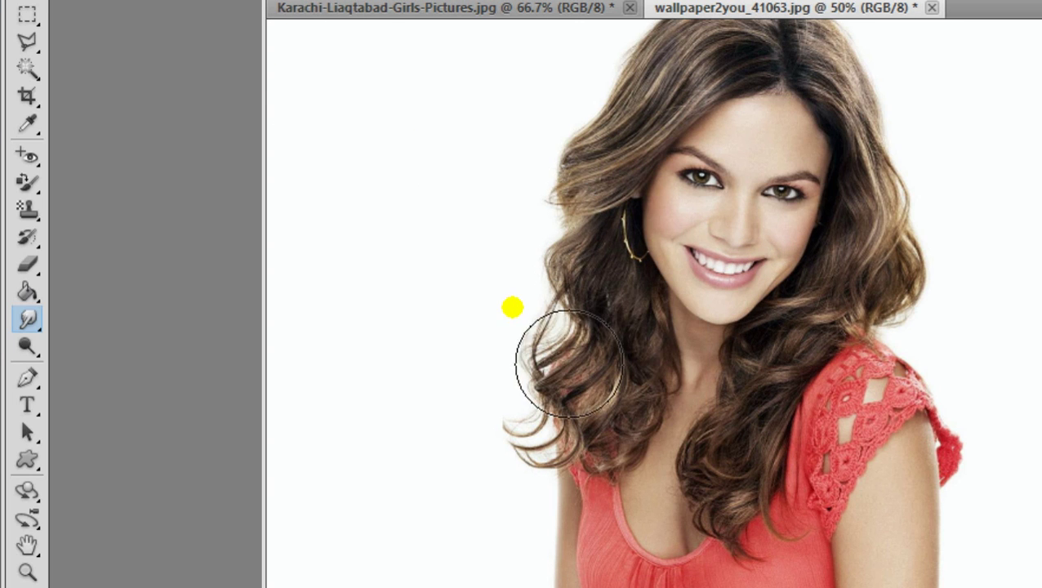
# - Smear the woman's left hair edge outward into soft wisps
pyautogui.moveTo(535, 512)
pyautogui.mouseDown()
pyautogui.moveTo(521, 423)
pyautogui.moveTo(526, 464)
pyautogui.moveTo(501, 463)
pyautogui.moveTo(510, 444)
pyautogui.moveTo(558, 472)
pyautogui.moveTo(544, 493)
pyautogui.moveTo(559, 523)
pyautogui.moveTo(560, 587)
pyautogui.mouseUp()
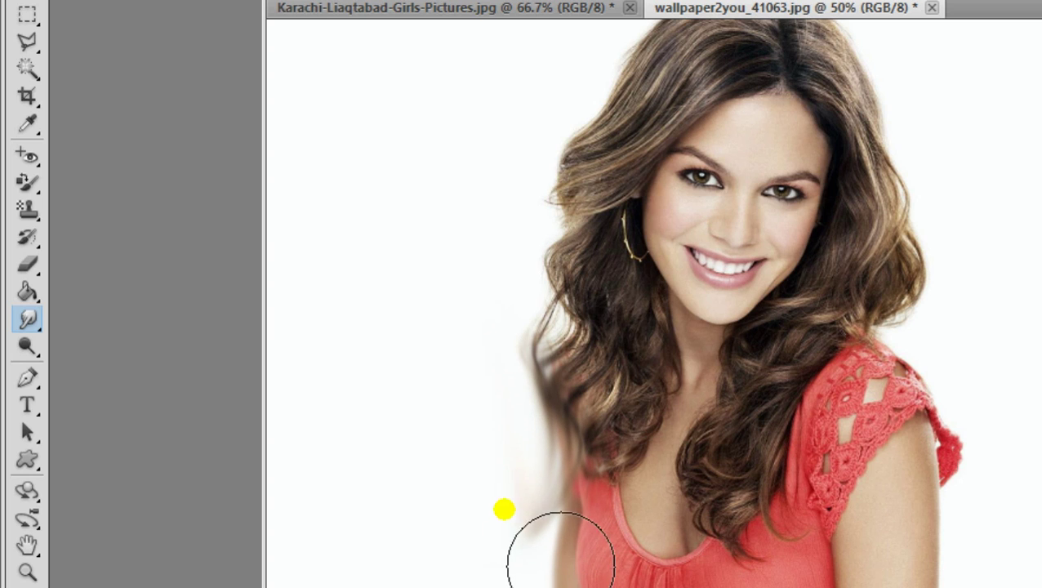
pyautogui.moveTo(573, 499)
pyautogui.mouseDown()
pyautogui.moveTo(526, 502)
pyautogui.moveTo(535, 381)
pyautogui.mouseUp()
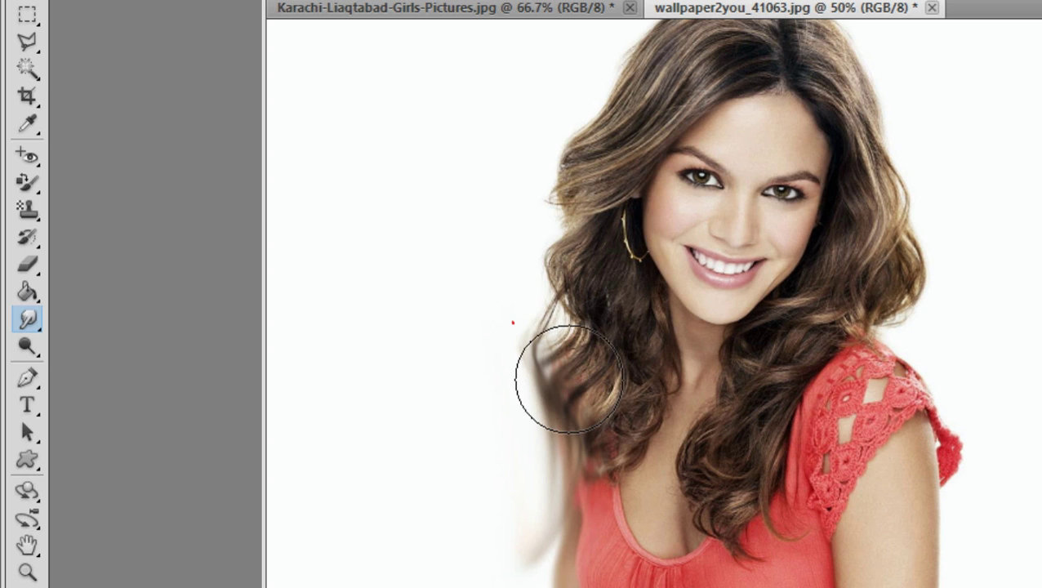
pyautogui.moveTo(535, 381)
pyautogui.mouseDown()
pyautogui.moveTo(586, 209)
pyautogui.moveTo(542, 290)
pyautogui.moveTo(568, 317)
pyautogui.moveTo(526, 374)
pyautogui.moveTo(562, 384)
pyautogui.moveTo(549, 407)
pyautogui.moveTo(542, 361)
pyautogui.moveTo(574, 367)
pyautogui.moveTo(567, 417)
pyautogui.moveTo(603, 478)
pyautogui.moveTo(558, 474)
pyautogui.moveTo(623, 482)
pyautogui.moveTo(557, 540)
pyautogui.moveTo(586, 574)
pyautogui.moveTo(623, 564)
pyautogui.moveTo(563, 575)
pyautogui.mouseUp()
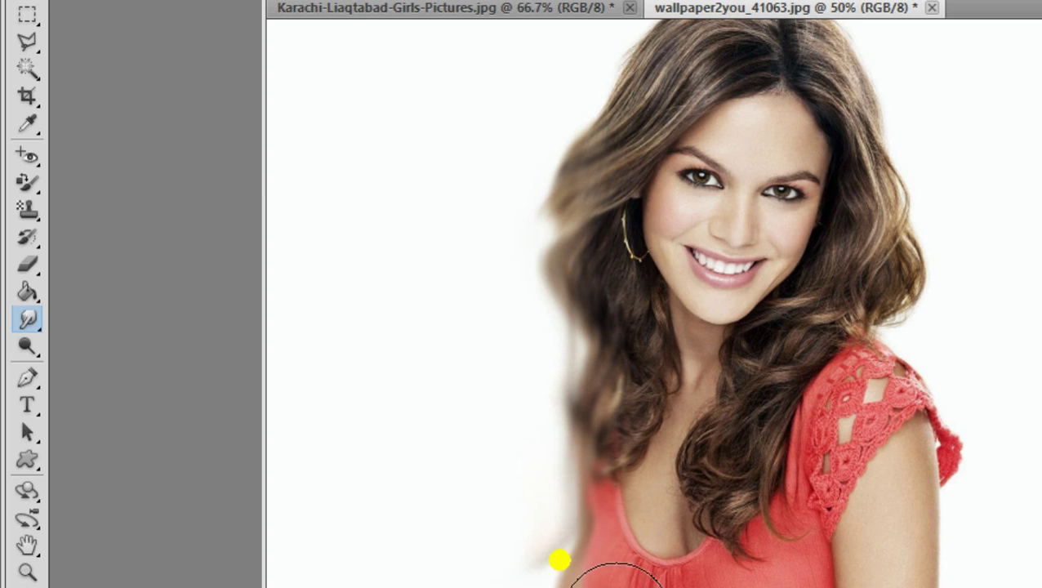
# - Try smudging the right arm and red top edges, then undo those strokes
pyautogui.moveTo(996, 565)
pyautogui.mouseDown()
pyautogui.moveTo(946, 548)
pyautogui.moveTo(707, 560)
pyautogui.mouseUp()
pyautogui.moveTo(845, 506)
pyautogui.mouseDown()
pyautogui.moveTo(784, 547)
pyautogui.moveTo(678, 539)
pyautogui.mouseUp()
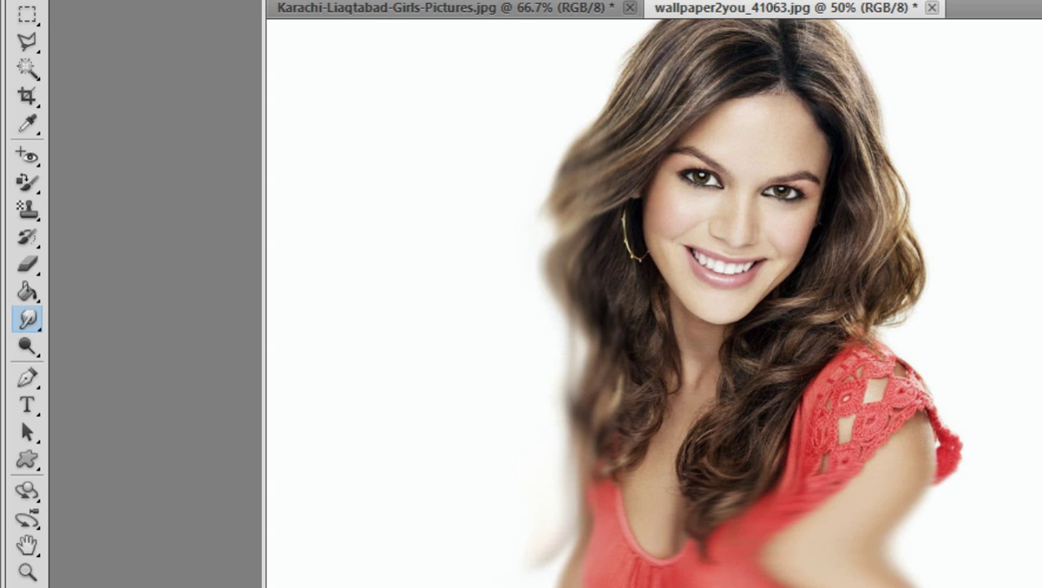
pyautogui.moveTo(849, 490); pyautogui.dragTo(800, 540)
pyautogui.moveTo(816, 490)
pyautogui.mouseDown()
pyautogui.moveTo(919, 551)
pyautogui.moveTo(1013, 553)
pyautogui.mouseUp()
pyautogui.moveTo(898, 539)
pyautogui.mouseDown()
pyautogui.moveTo(947, 522)
pyautogui.moveTo(964, 539)
pyautogui.moveTo(960, 549)
pyautogui.moveTo(930, 548)
pyautogui.mouseUp()
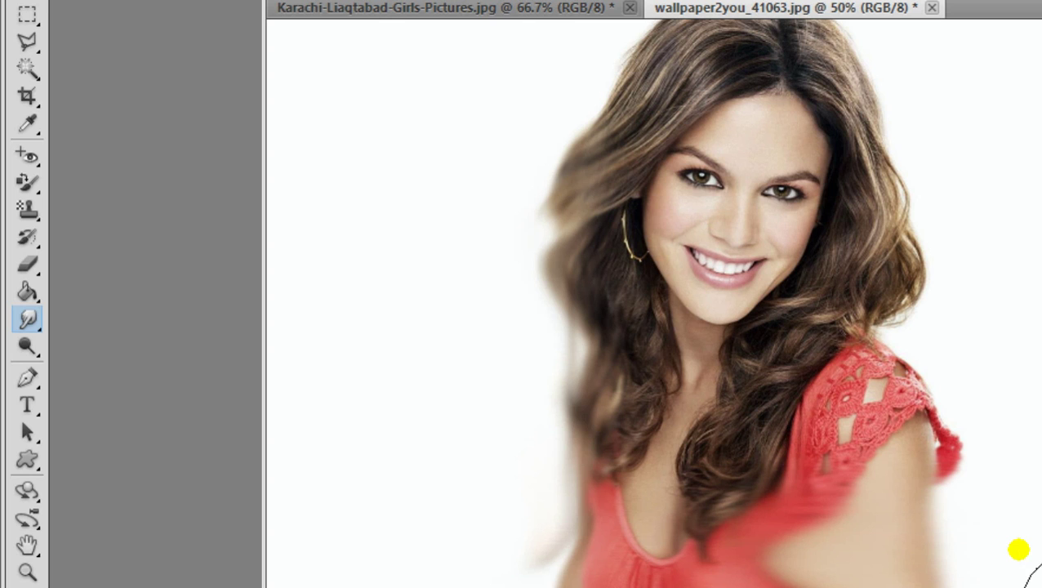
pyautogui.hotkey('ctrl', 'alt', 'z')
pyautogui.hotkey('ctrl', 'alt', 'z')
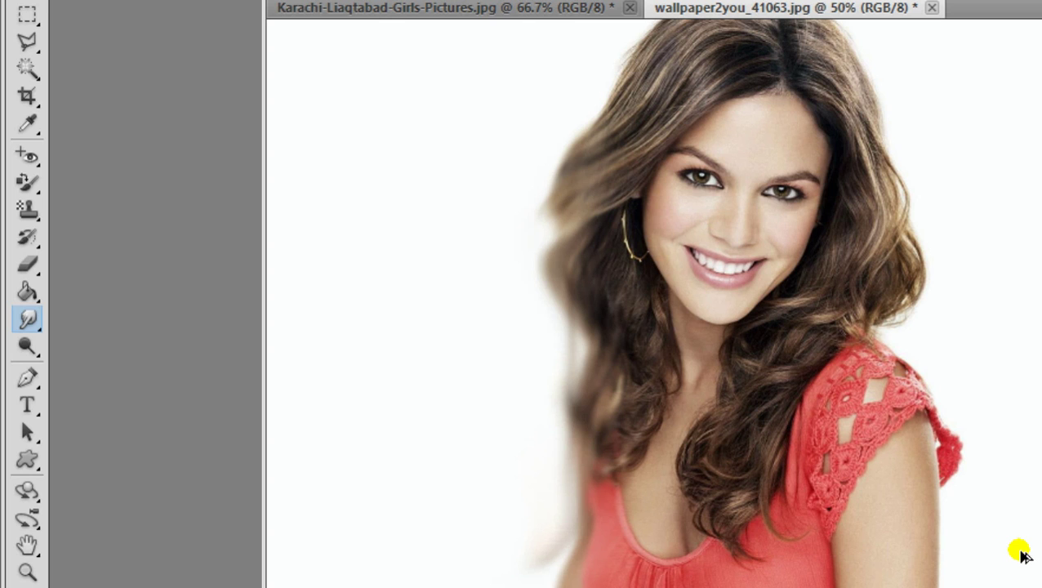
pyautogui.hotkey('ctrl', 'alt', 'z')
pyautogui.hotkey('ctrl', 'alt', 'z')
pyautogui.hotkey('ctrl', 'alt', 'z')
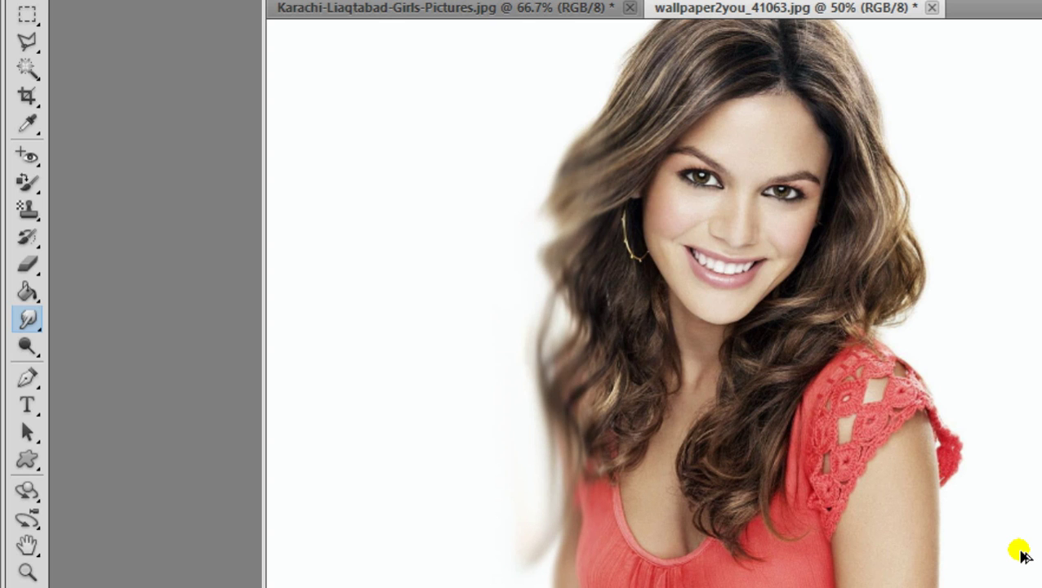
pyautogui.hotkey('ctrl', 'alt', 'z')
pyautogui.hotkey('ctrl', 'alt', 'z')
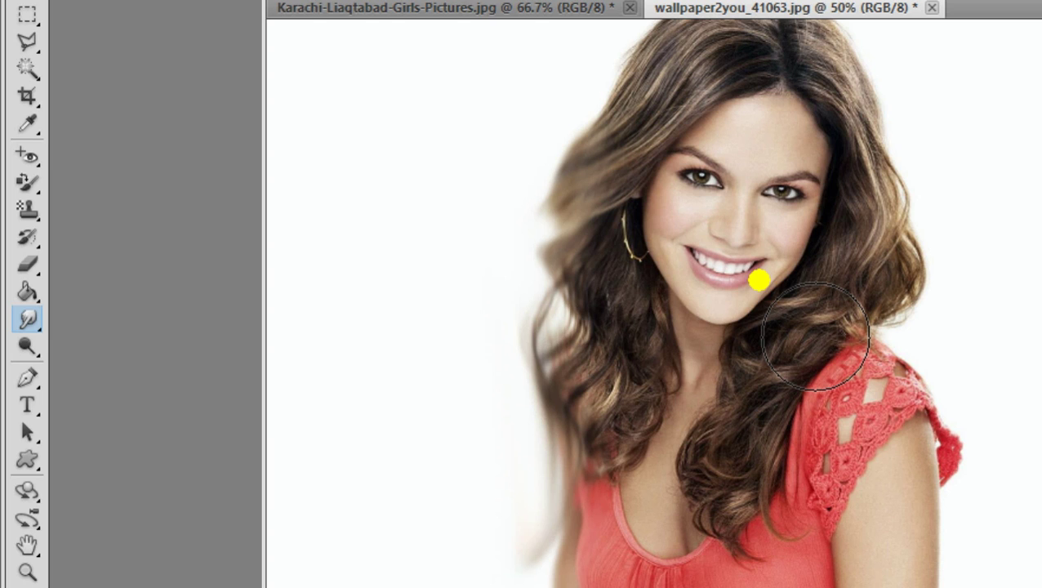
# - Shrink the brush and start smudging across the left eye to darken it
pyautogui.press('[')
pyautogui.press('[')
pyautogui.press('[')
pyautogui.press('[')
pyautogui.press('[')
pyautogui.press('[')
pyautogui.press('[')
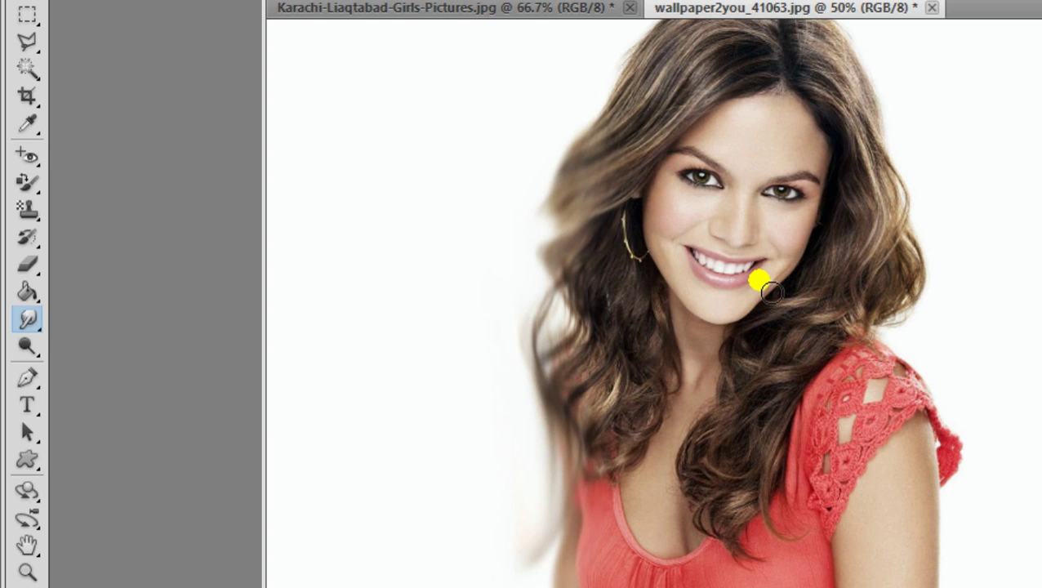
pyautogui.press('[')
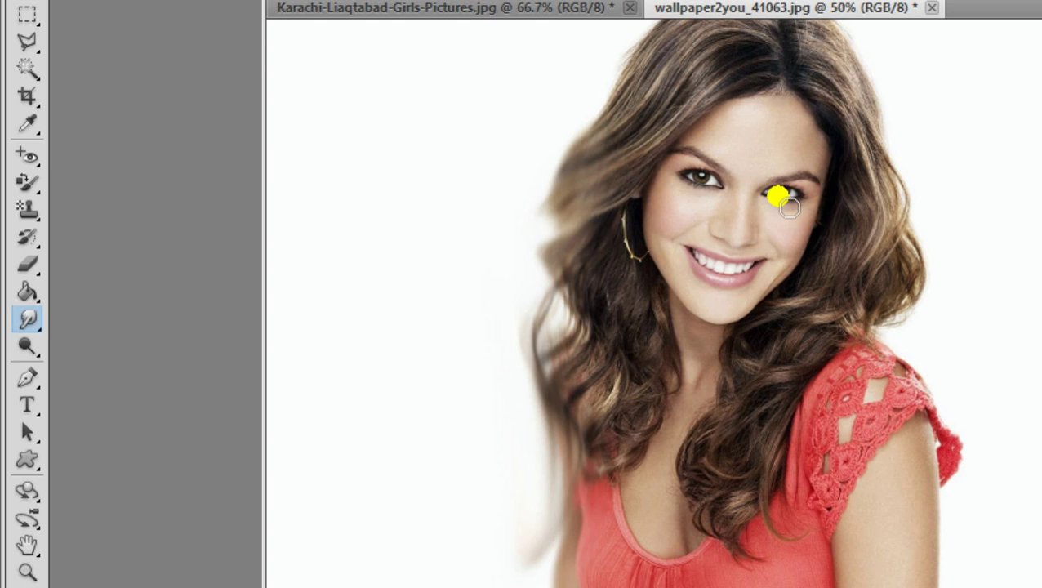
pyautogui.click(778, 194)
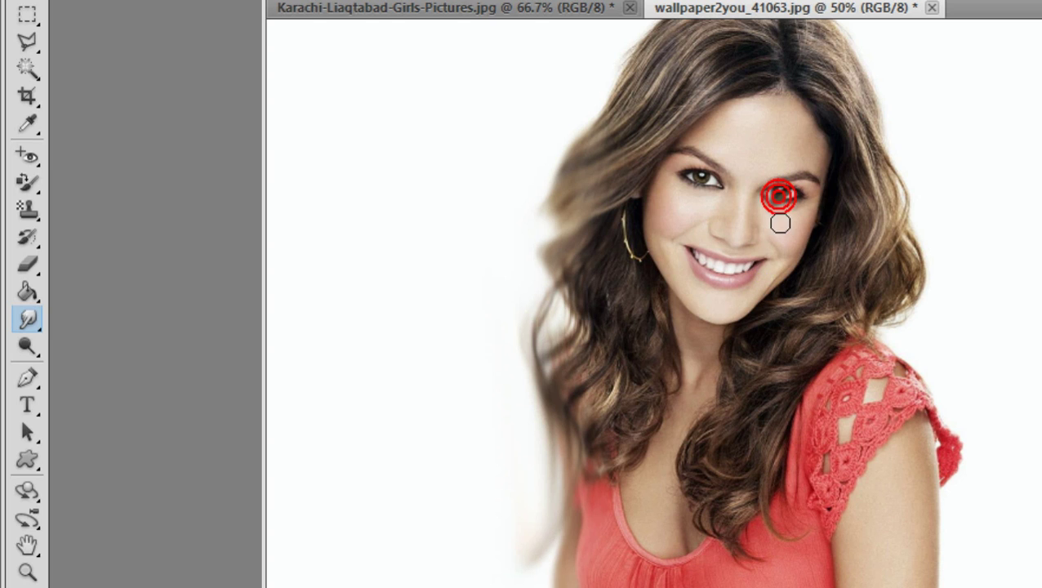
pyautogui.click(778, 202)
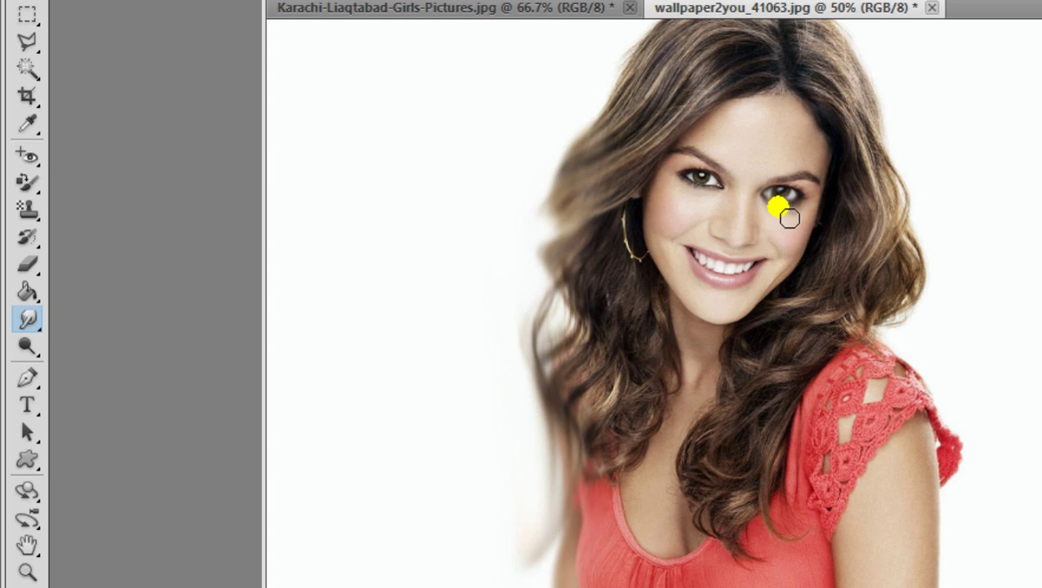
pyautogui.click(695, 190)
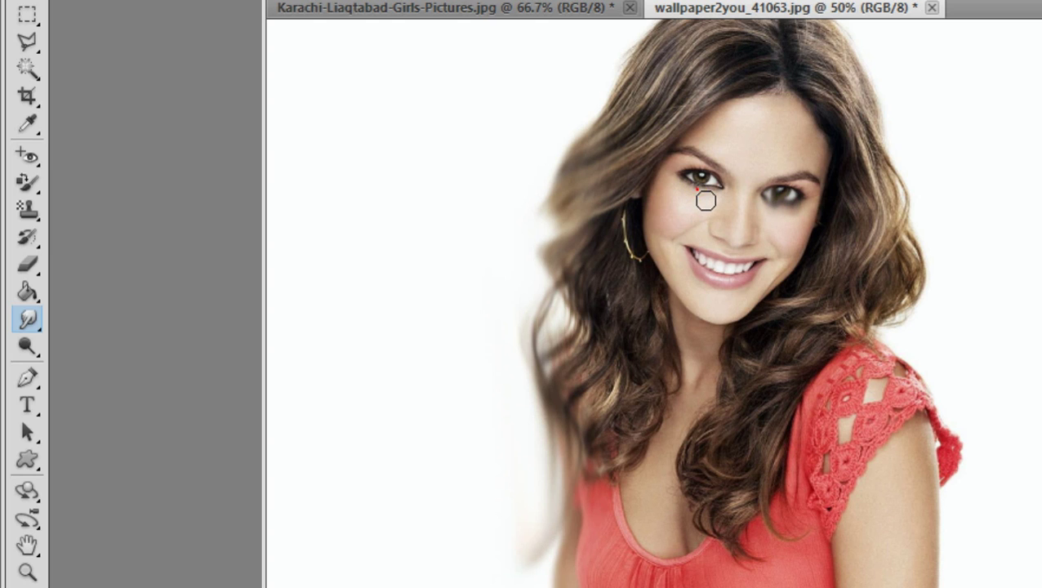
pyautogui.click(681, 179)
pyautogui.click(693, 179)
pyautogui.click(707, 186)
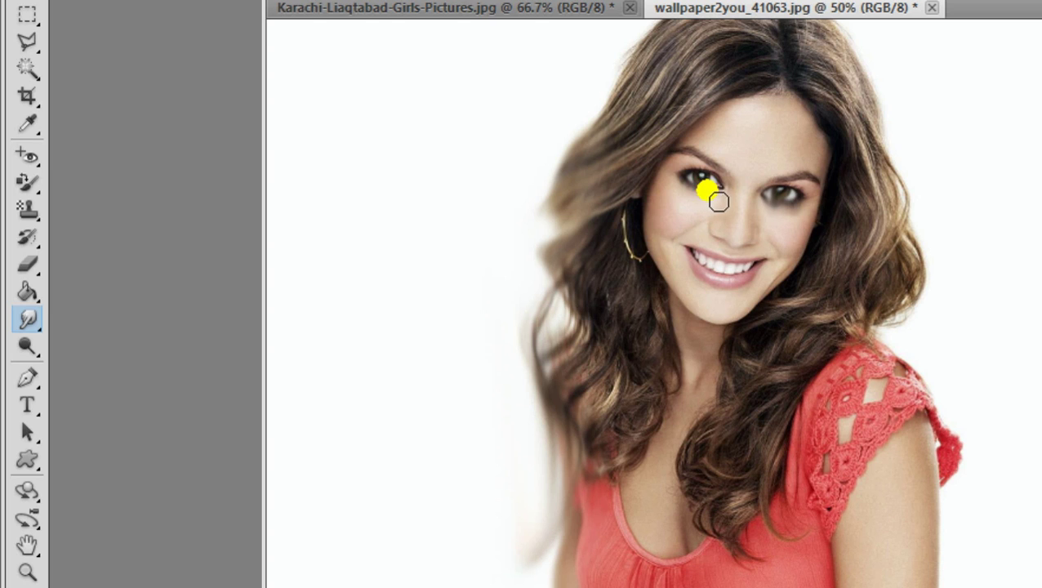
pyautogui.click(667, 184)
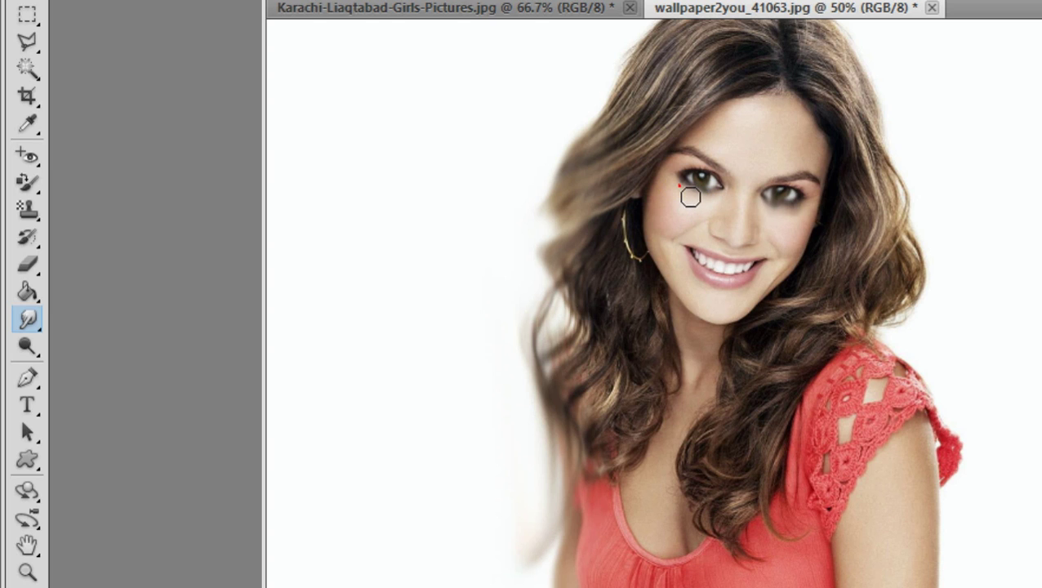
pyautogui.moveTo(679, 182); pyautogui.dragTo(704, 178)
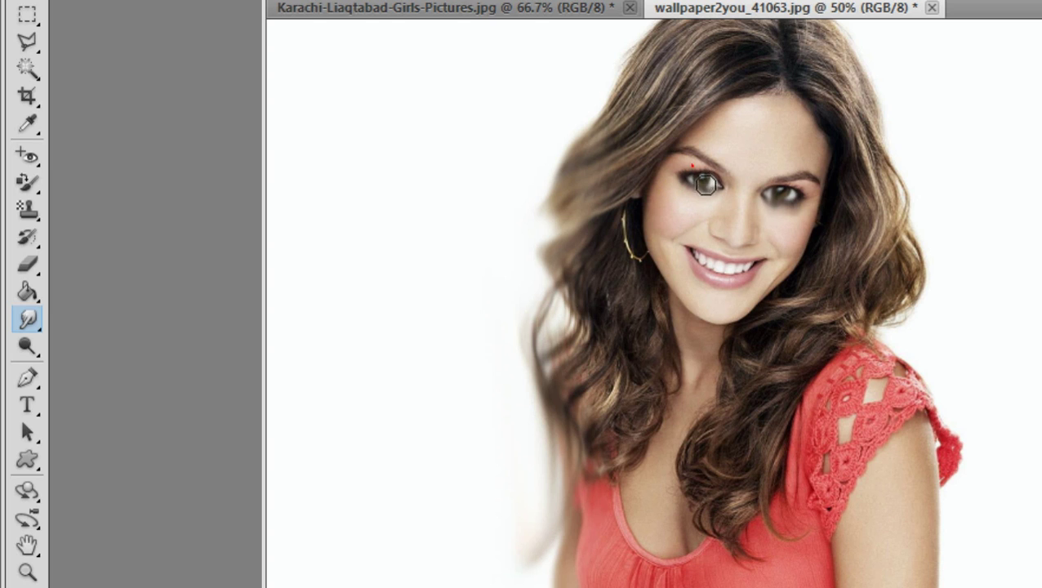
# - Keep deepening the dark, smoky smear over the left eye
pyautogui.click(693, 177)
pyautogui.click(700, 170)
pyautogui.click(709, 181)
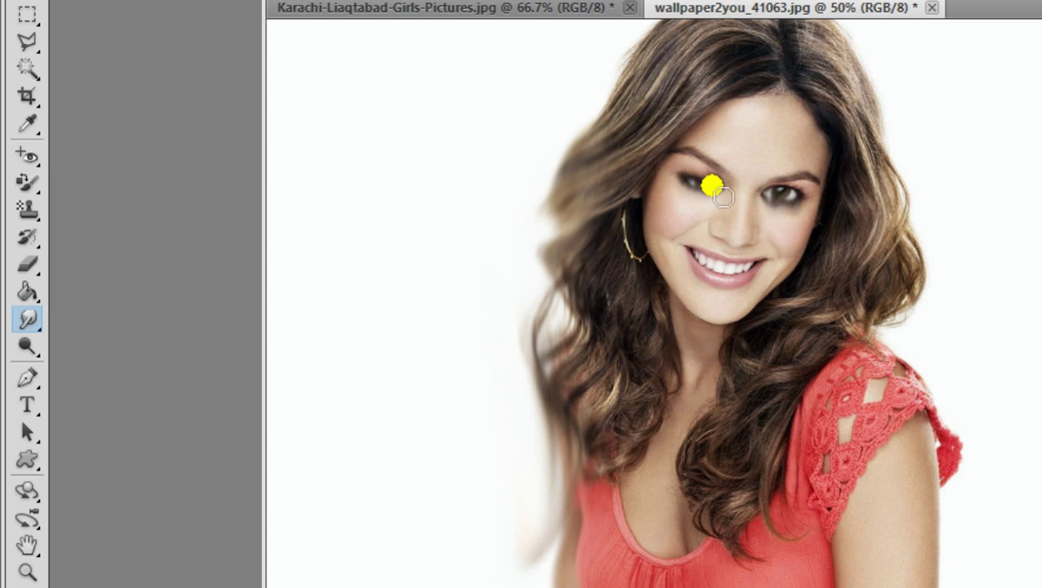
pyautogui.click(688, 181)
pyautogui.click(681, 172)
pyautogui.click(696, 181)
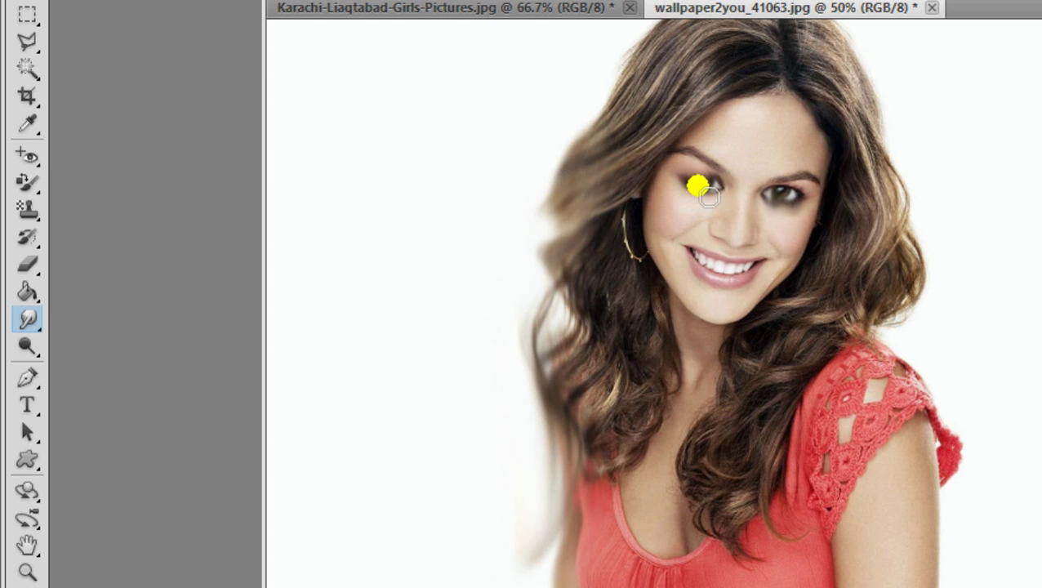
pyautogui.click(714, 184)
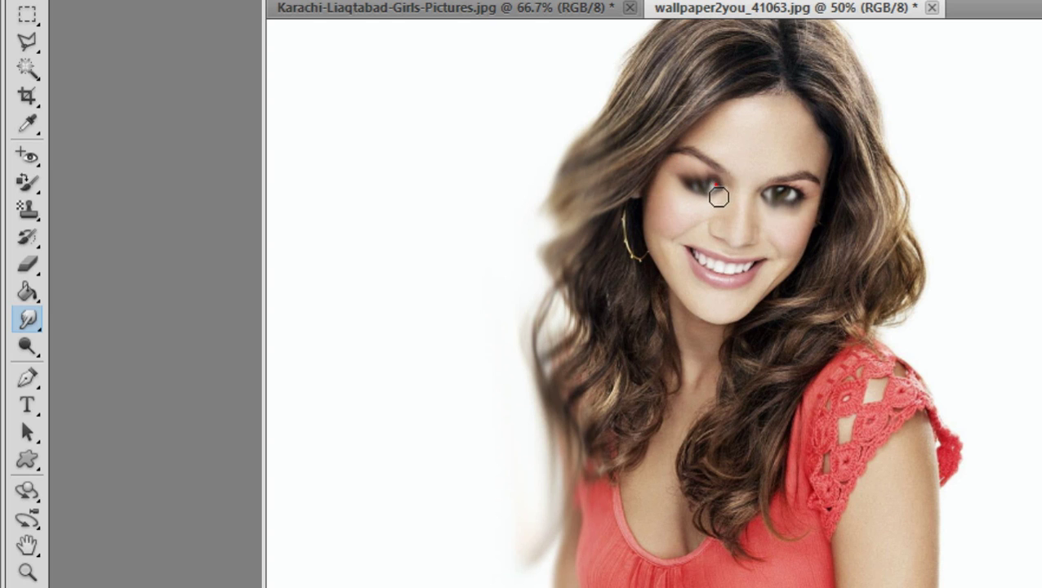
# - Darken and smear the right eye into a smoky blur
pyautogui.click(795, 186)
pyautogui.click(796, 190)
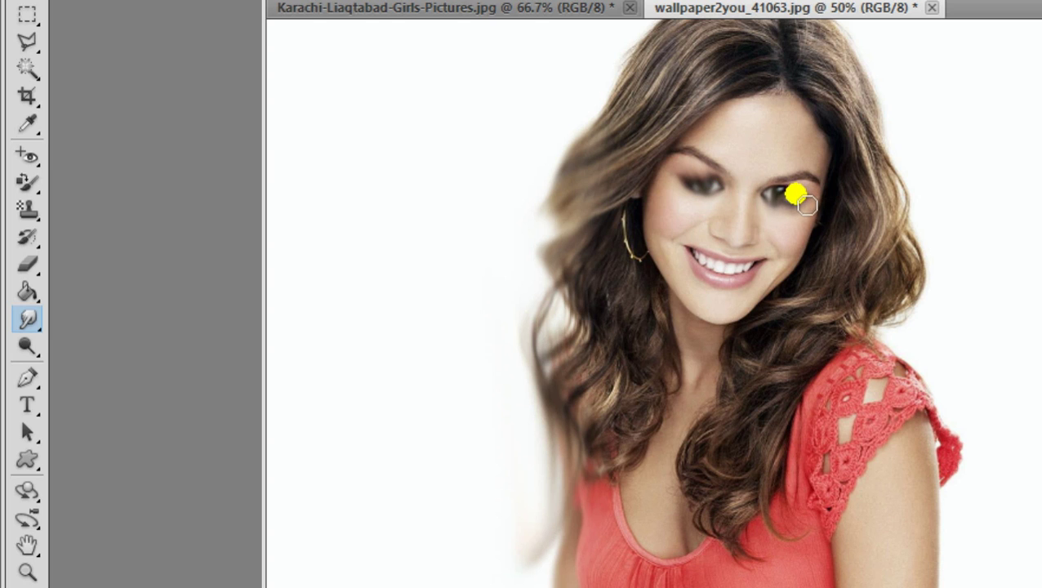
pyautogui.click(791, 189)
pyautogui.click(784, 196)
pyautogui.click(785, 190)
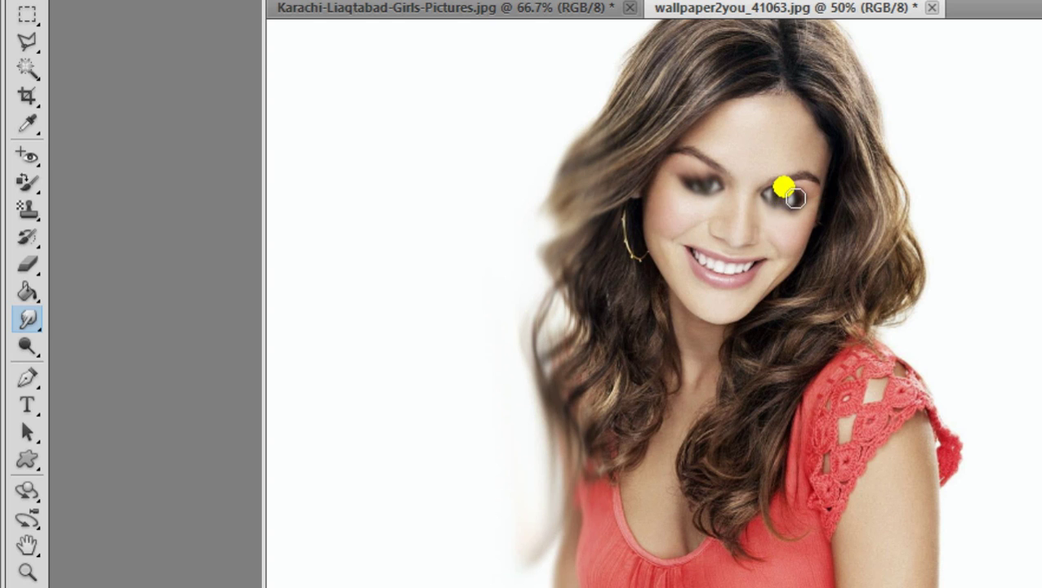
pyautogui.click(773, 196)
pyautogui.click(773, 197)
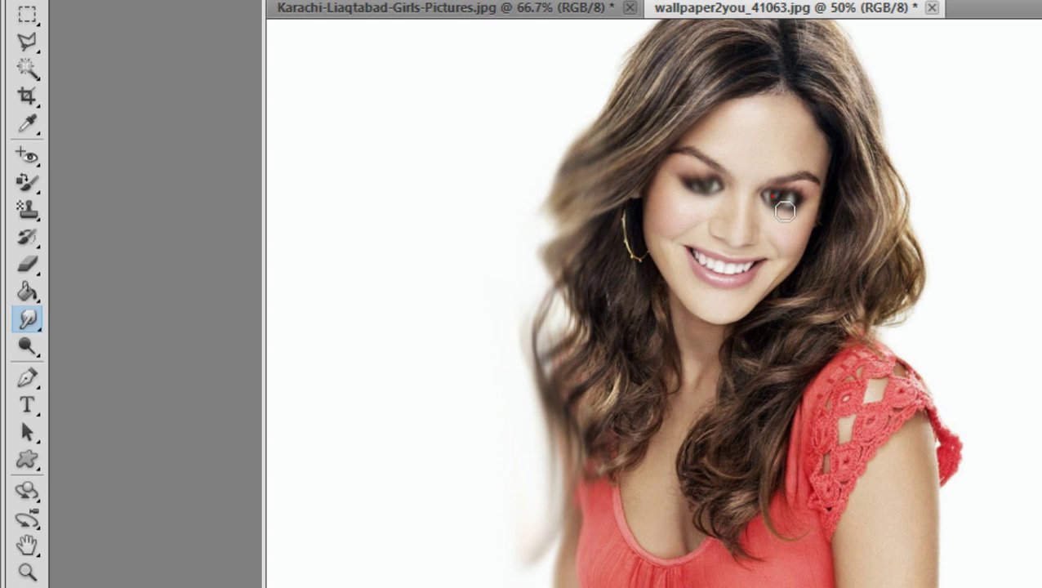
pyautogui.click(777, 200)
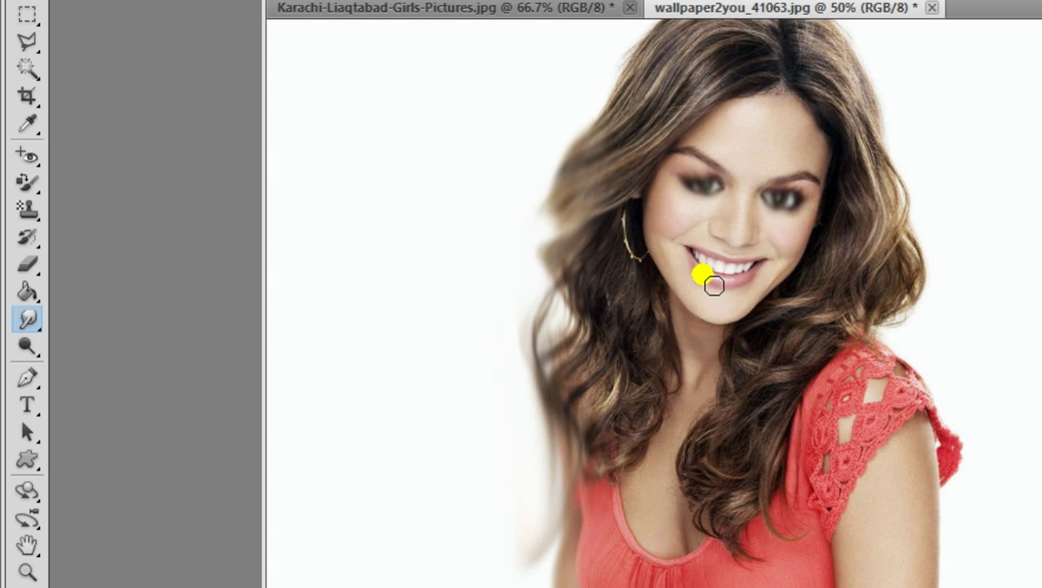
# - Soften and pale the lower lip with short Smudge strokes
pyautogui.click(728, 286)
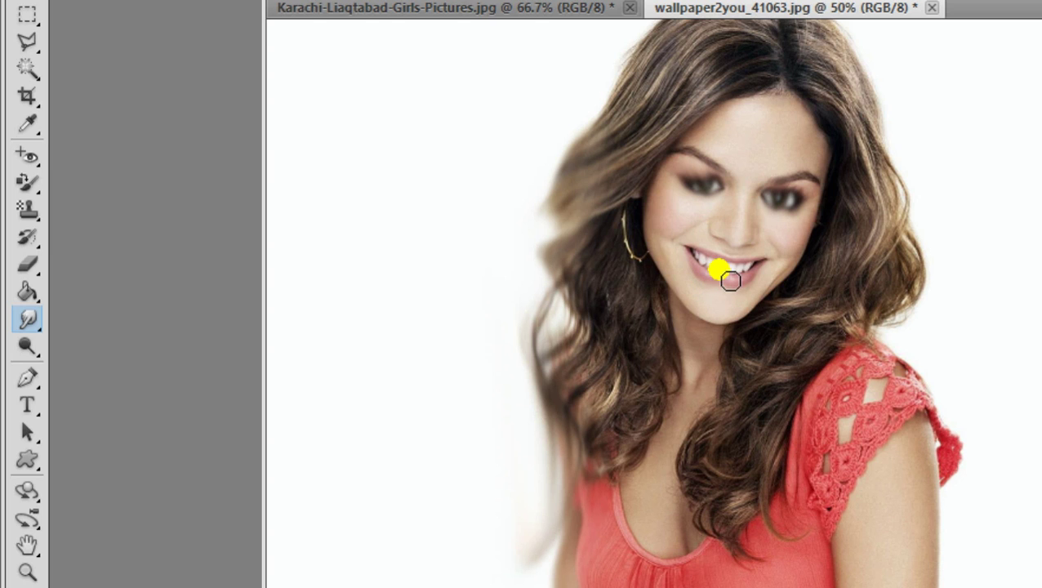
pyautogui.moveTo(730, 280)
pyautogui.mouseDown()
pyautogui.moveTo(710, 286)
pyautogui.moveTo(740, 294)
pyautogui.mouseUp()
pyautogui.click(730, 286)
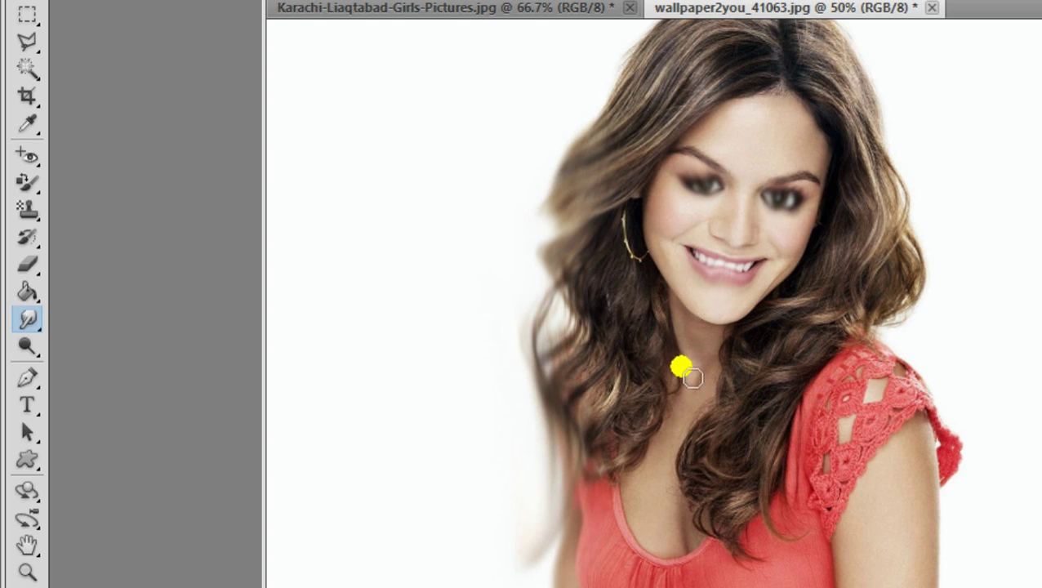
# - At 100% zoom, smear the lips and teeth together toward the right mouth corner
pyautogui.scroll(1, 778, 314)
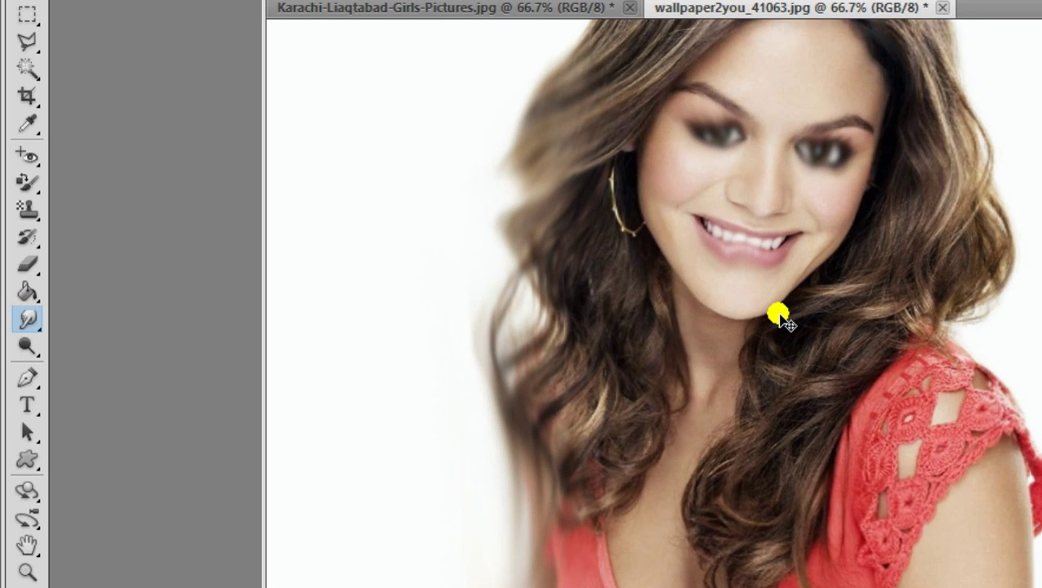
pyautogui.scroll(1, 779, 311)
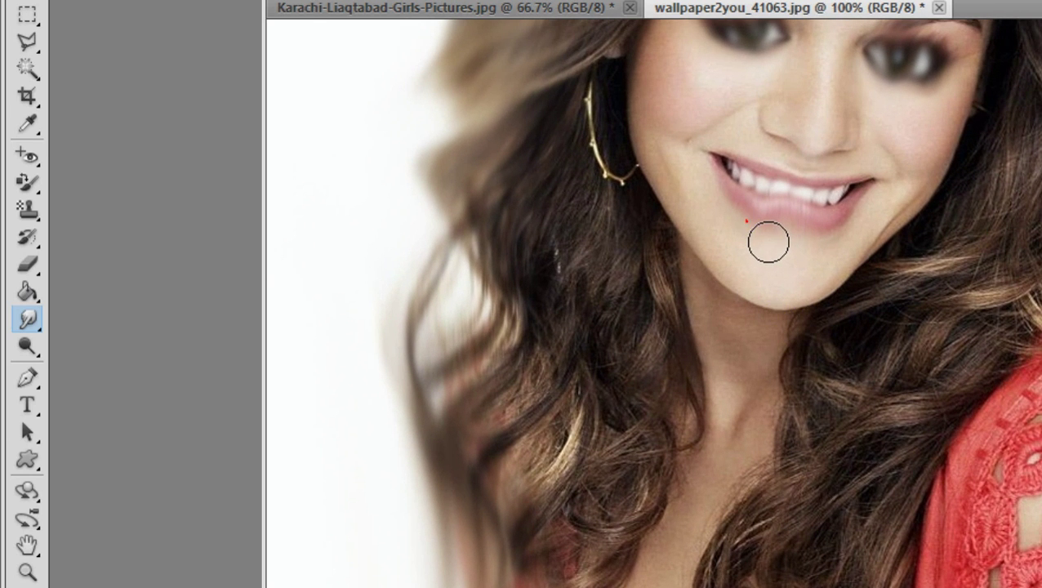
pyautogui.moveTo(746, 222)
pyautogui.mouseDown()
pyautogui.moveTo(743, 207)
pyautogui.moveTo(857, 242)
pyautogui.moveTo(874, 225)
pyautogui.mouseUp()
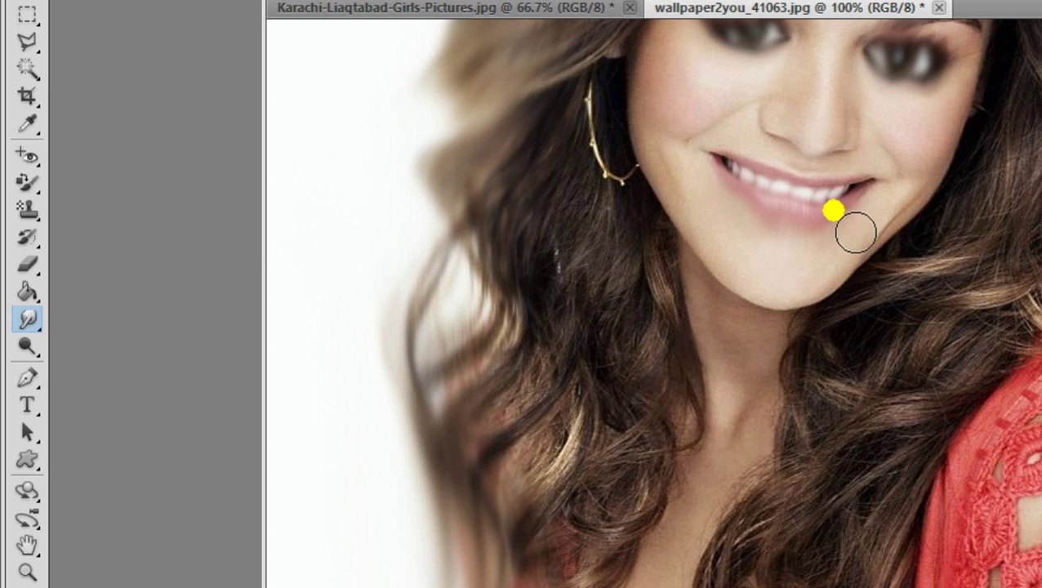
pyautogui.moveTo(796, 224)
pyautogui.mouseDown()
pyautogui.moveTo(785, 222)
pyautogui.moveTo(790, 197)
pyautogui.moveTo(853, 217)
pyautogui.moveTo(886, 192)
pyautogui.mouseUp()
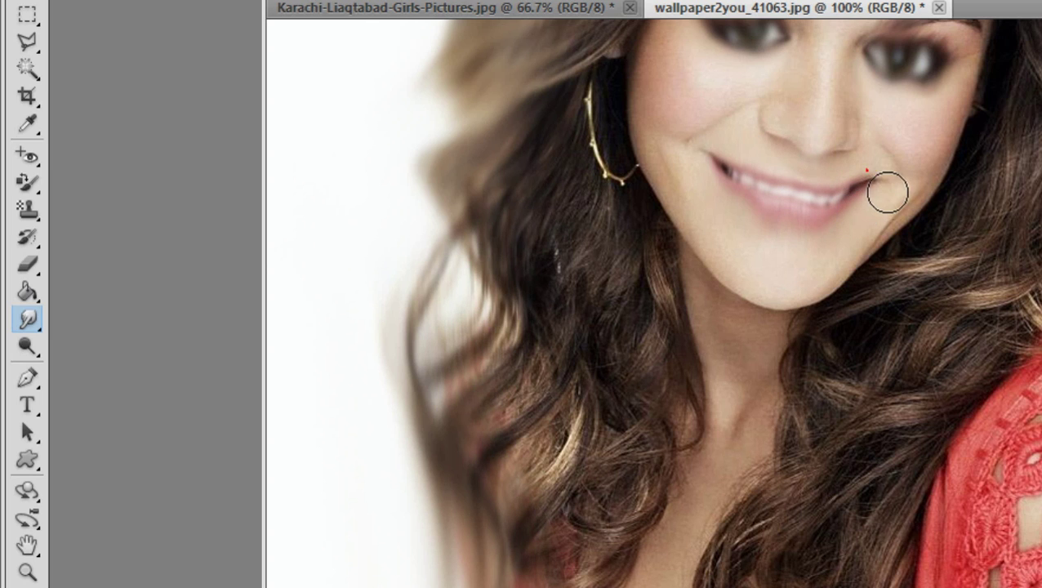
pyautogui.moveTo(730, 261)
pyautogui.mouseDown()
pyautogui.moveTo(764, 236)
pyautogui.moveTo(767, 207)
pyautogui.moveTo(798, 237)
pyautogui.moveTo(804, 214)
pyautogui.moveTo(854, 223)
pyautogui.mouseUp()
pyautogui.click(744, 207)
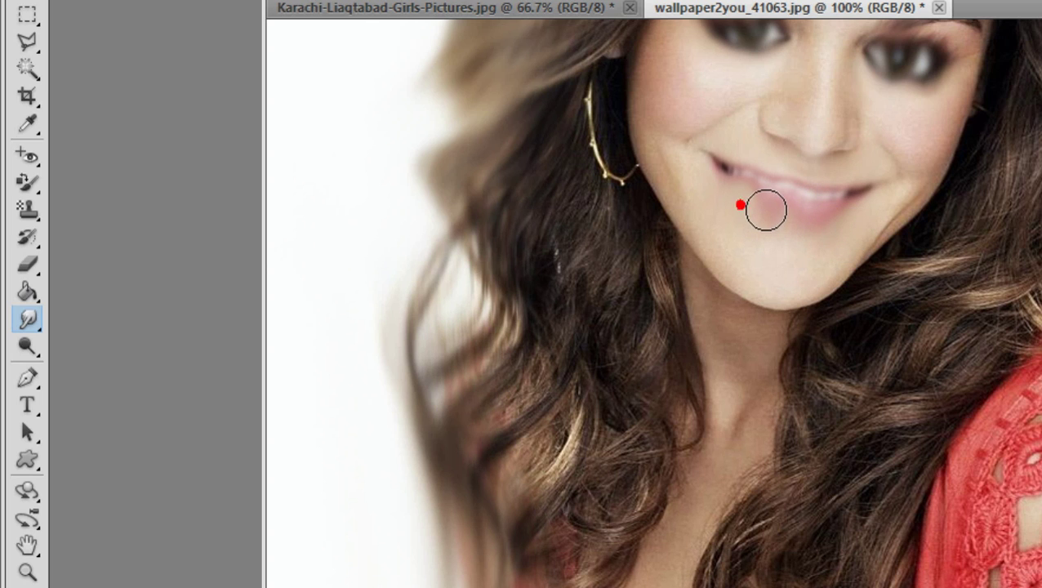
pyautogui.moveTo(730, 172)
pyautogui.mouseDown()
pyautogui.moveTo(842, 202)
pyautogui.moveTo(882, 226)
pyautogui.mouseUp()
pyautogui.moveTo(856, 184); pyautogui.dragTo(861, 204)
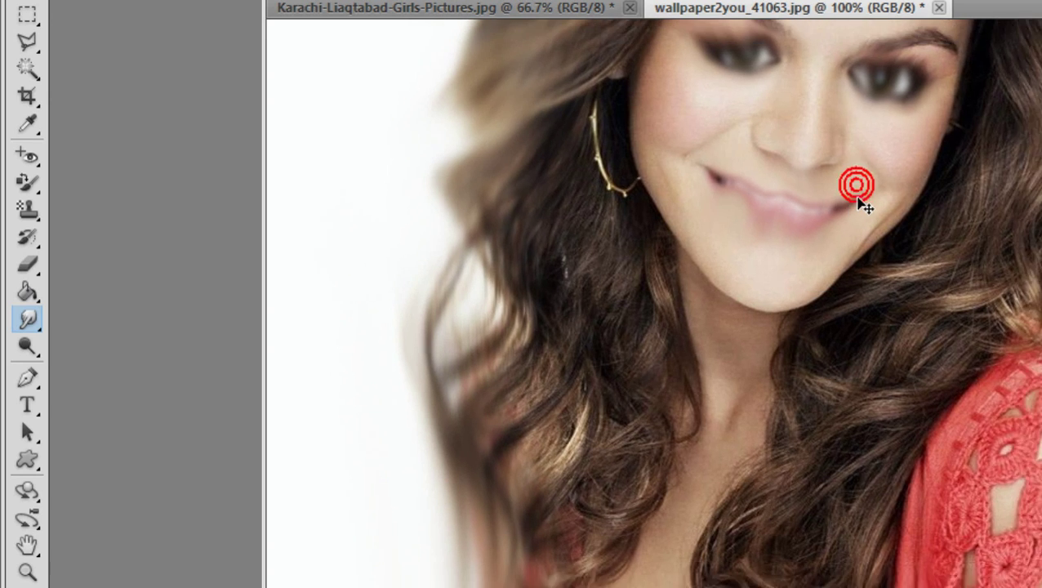
pyautogui.hotkey('ctrl', '-')
pyautogui.hotkey('ctrl', '-')
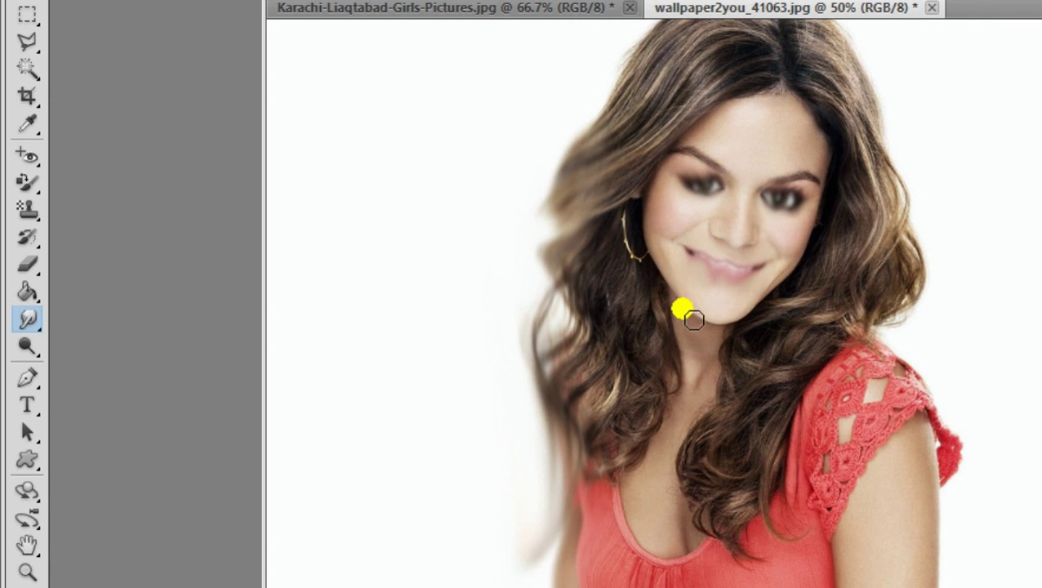
# - Smudge the nose, then undo the strokes back to the clear smile at 33.3% zoom
pyautogui.moveTo(740, 242)
pyautogui.mouseDown()
pyautogui.moveTo(752, 248)
pyautogui.moveTo(770, 171)
pyautogui.moveTo(779, 253)
pyautogui.moveTo(732, 329)
pyautogui.moveTo(730, 222)
pyautogui.mouseUp()
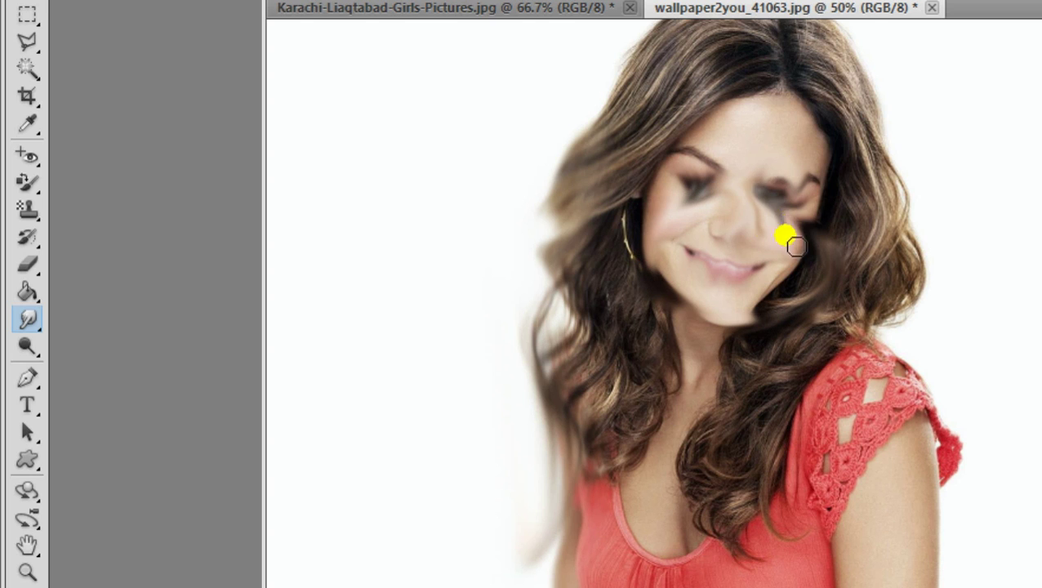
pyautogui.hotkey('ctrl', 'z')
pyautogui.hotkey('ctrl', 'alt', 'z')
pyautogui.hotkey('ctrl', 'alt', 'z')
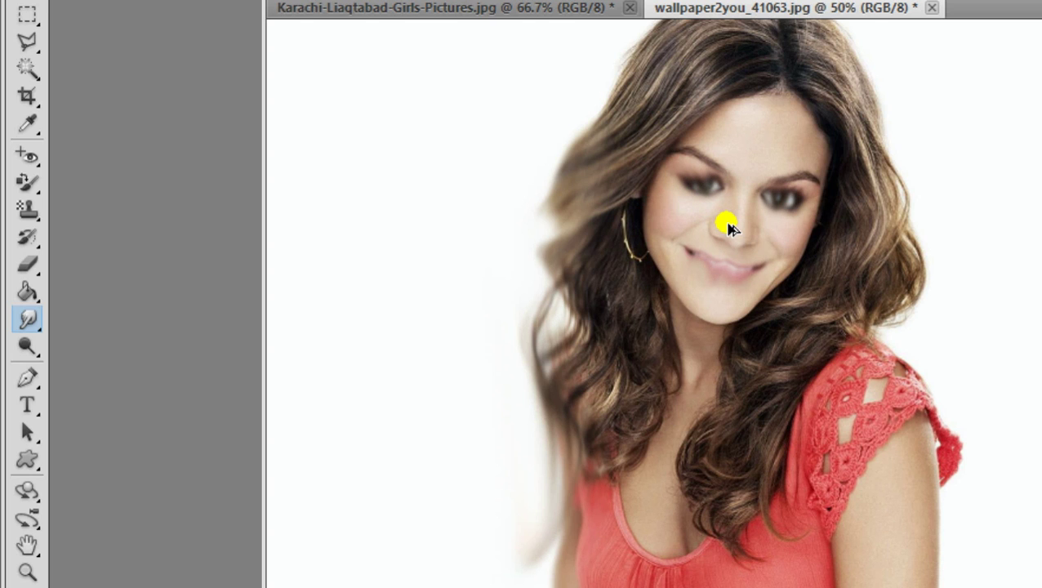
pyautogui.hotkey('ctrl', 'alt', 'z')
pyautogui.hotkey('ctrl', 'alt', 'z')
pyautogui.hotkey('ctrl', 'alt', 'z')
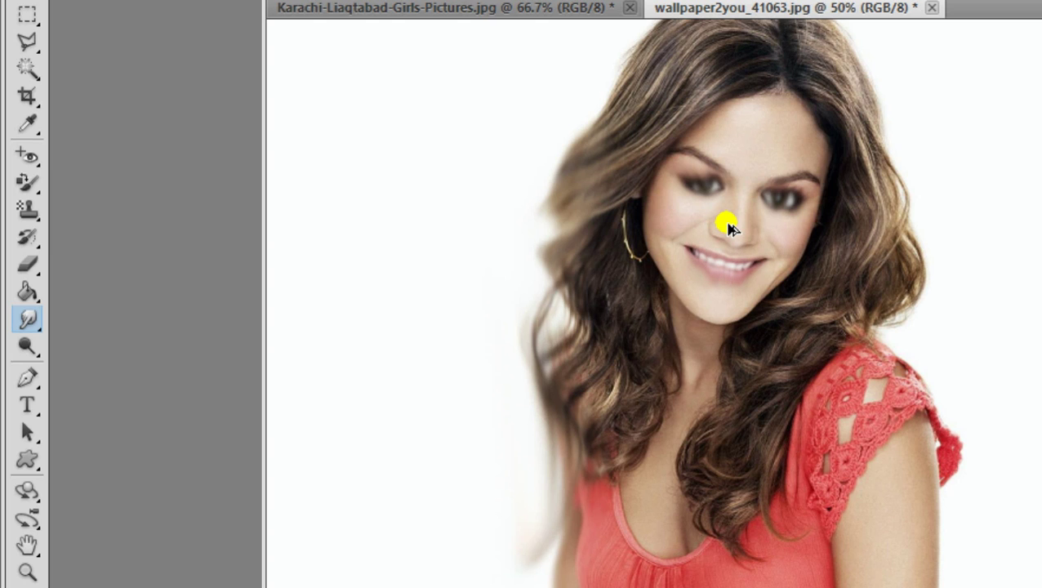
pyautogui.hotkey('ctrl', 'alt', 'z')
pyautogui.hotkey('ctrl', '+')
pyautogui.hotkey('ctrl', '-')
pyautogui.hotkey('ctrl', '-')
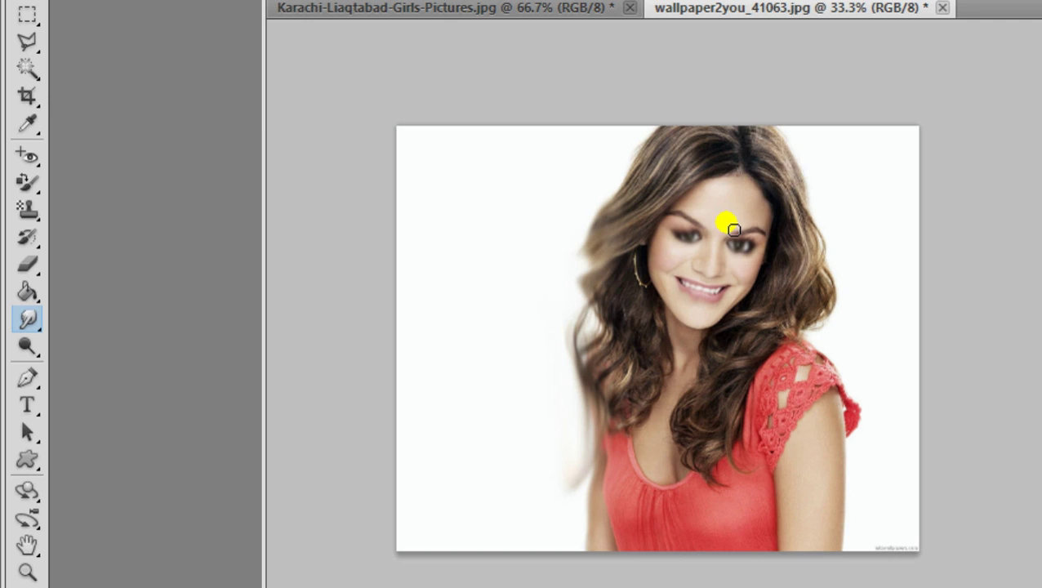
# - With a larger brush, smear across the face from the nose outward
pyautogui.press(']')
pyautogui.press(']')
pyautogui.press(']')
pyautogui.press(']')
pyautogui.press(']')
pyautogui.press(']')
pyautogui.press(']')
pyautogui.press(']')
pyautogui.press(']')
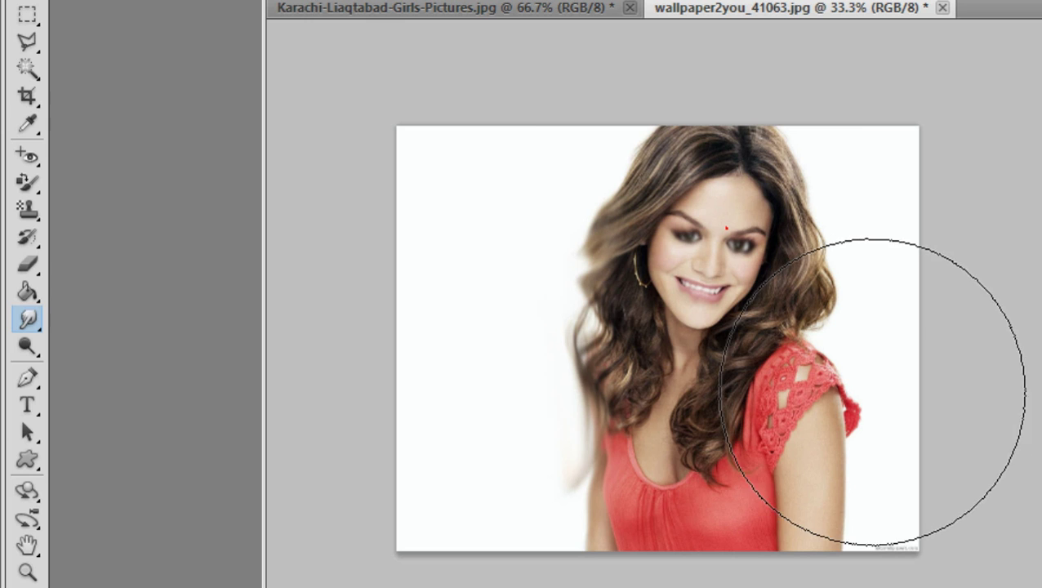
pyautogui.click(707, 265)
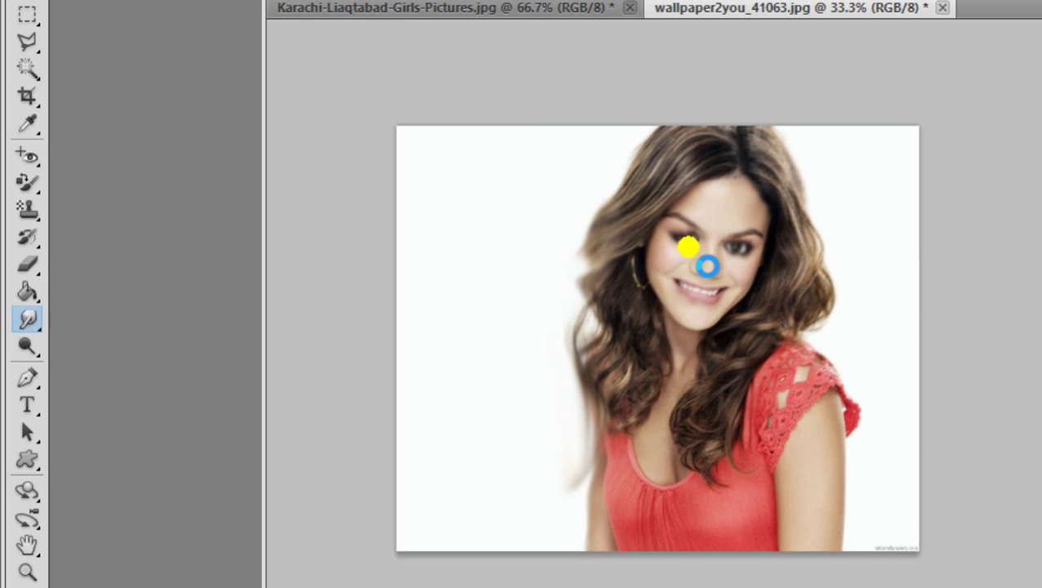
pyautogui.moveTo(707, 265)
pyautogui.mouseDown()
pyautogui.moveTo(722, 244)
pyautogui.moveTo(546, 390)
pyautogui.moveTo(900, 118)
pyautogui.moveTo(540, 354)
pyautogui.moveTo(711, 281)
pyautogui.moveTo(889, 232)
pyautogui.mouseUp()
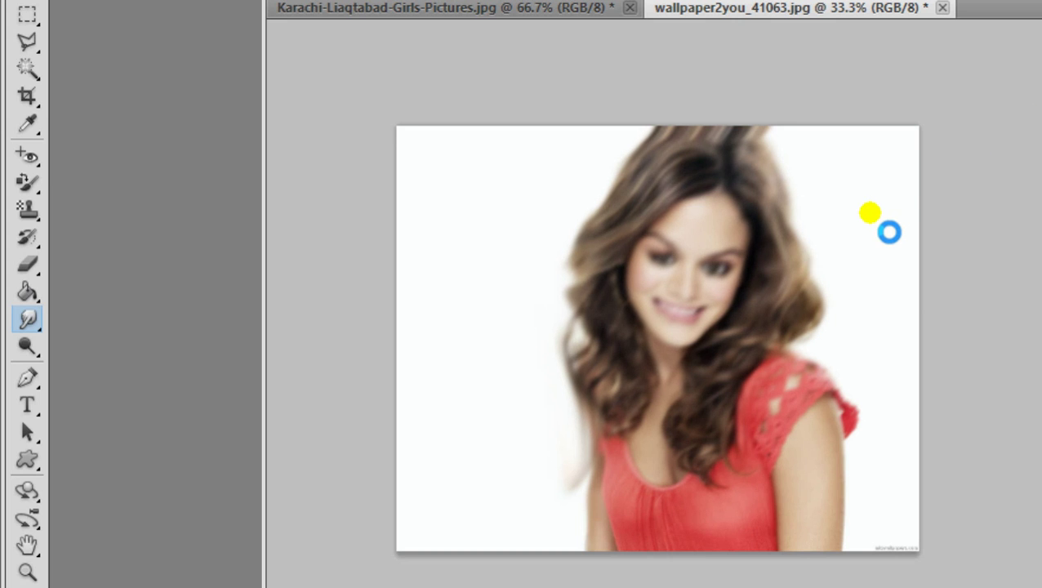